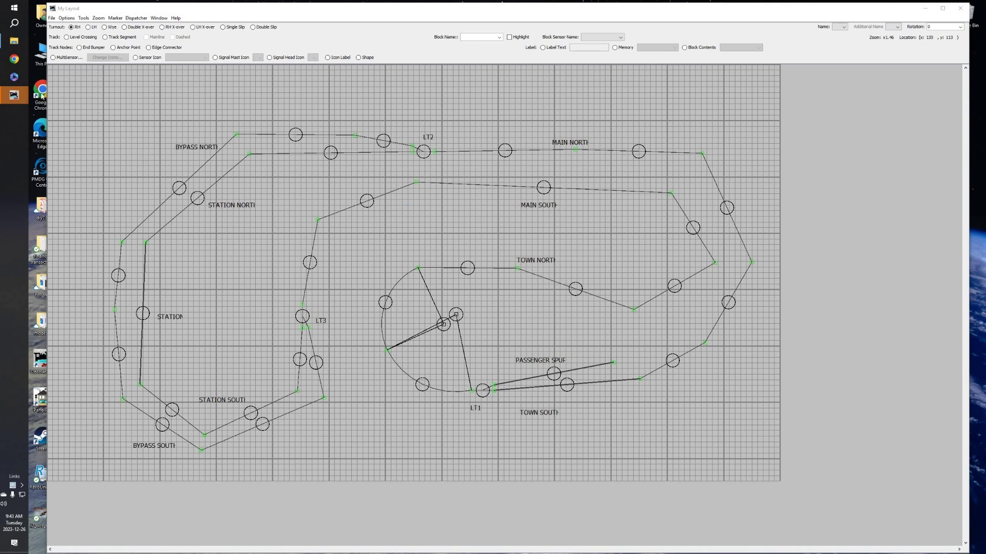
Step: Bring the PanelPro main window forward and open the connection preferences
mouse_move(14, 100)
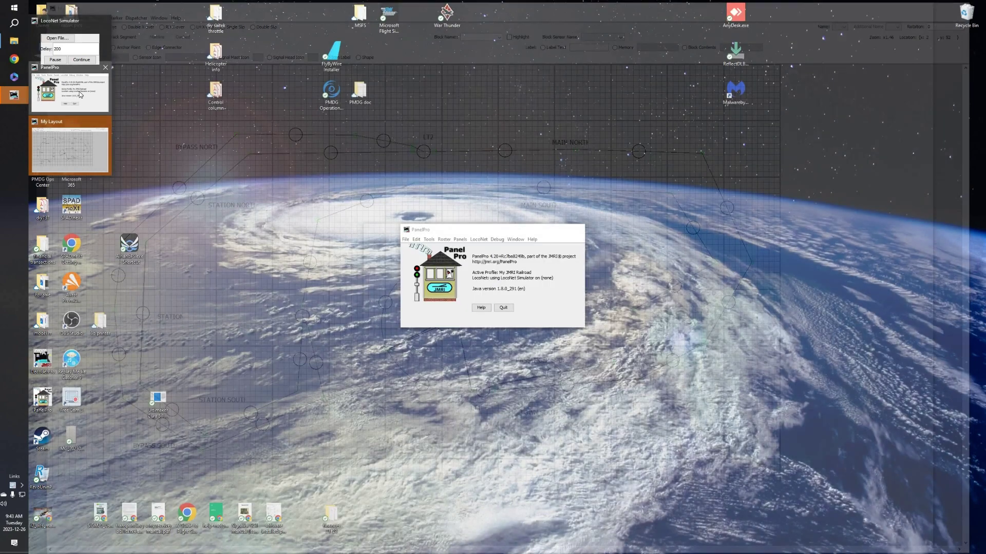
click(56, 99)
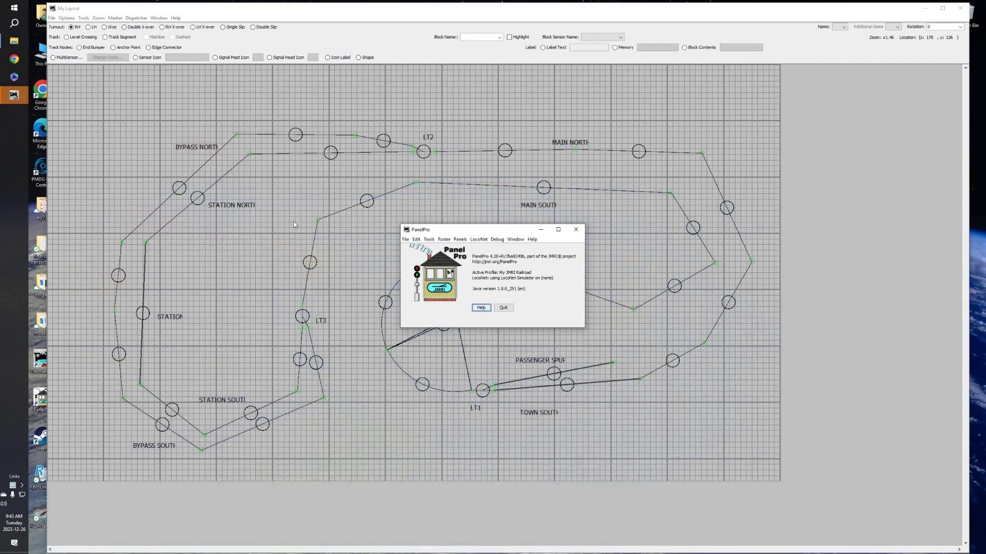
click(417, 240)
click(436, 277)
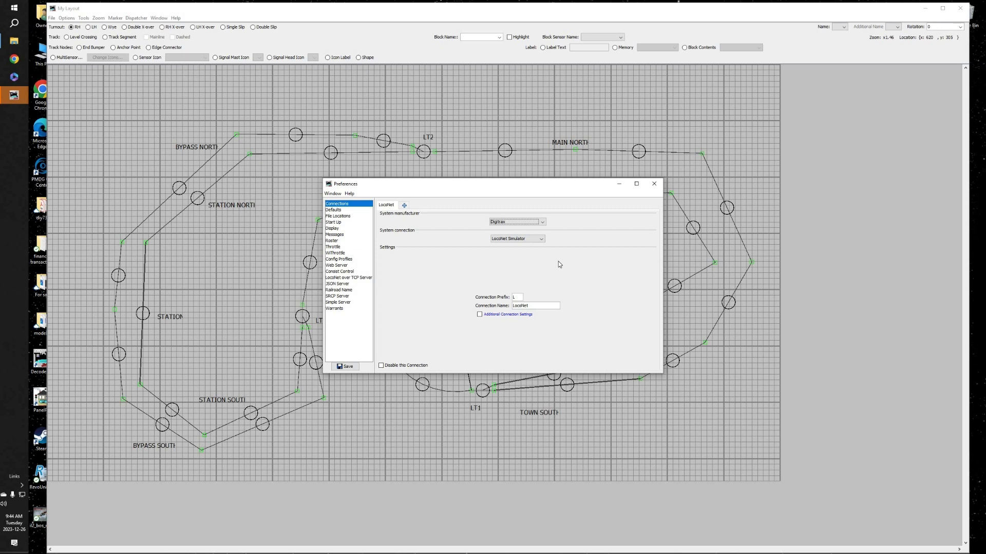
Step: Review the system connections available for Digitrax, keep LocoNet Simulator selected, and close the preferences
click(541, 239)
drag(543, 277, 544, 260)
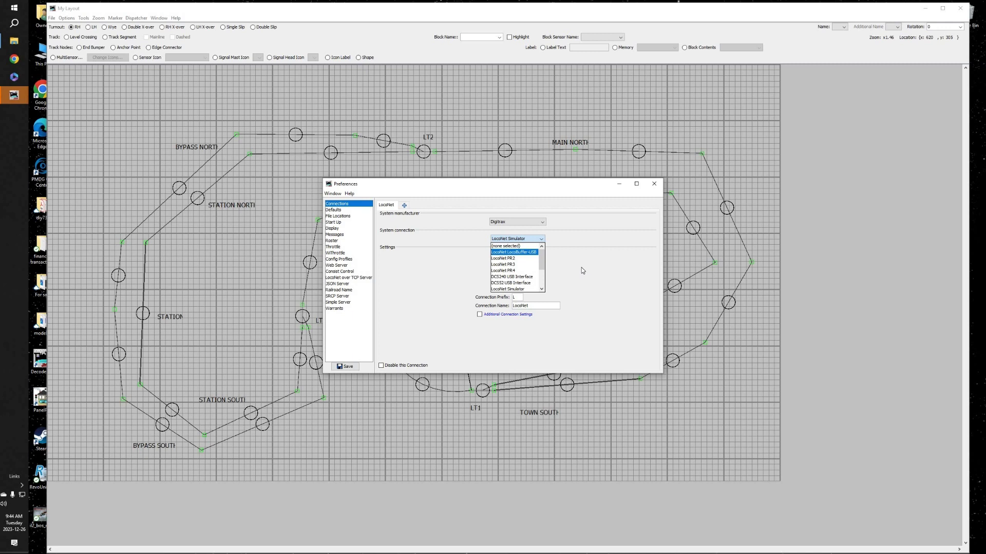
key(Escape)
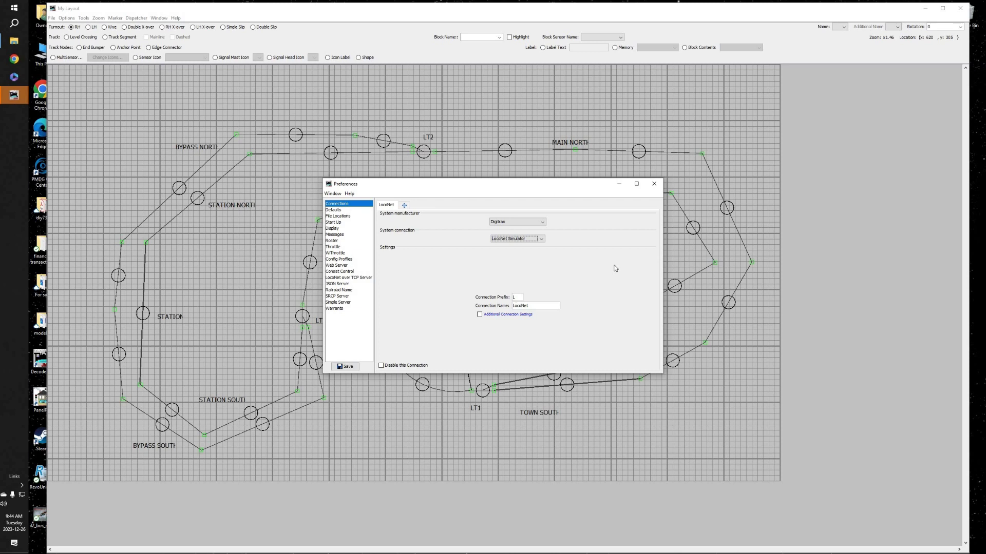
click(541, 240)
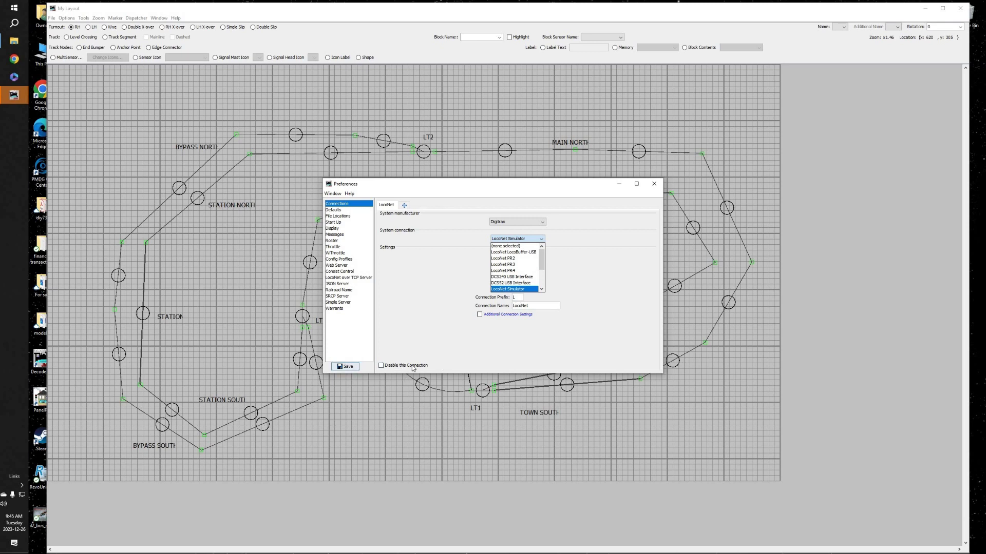
click(424, 297)
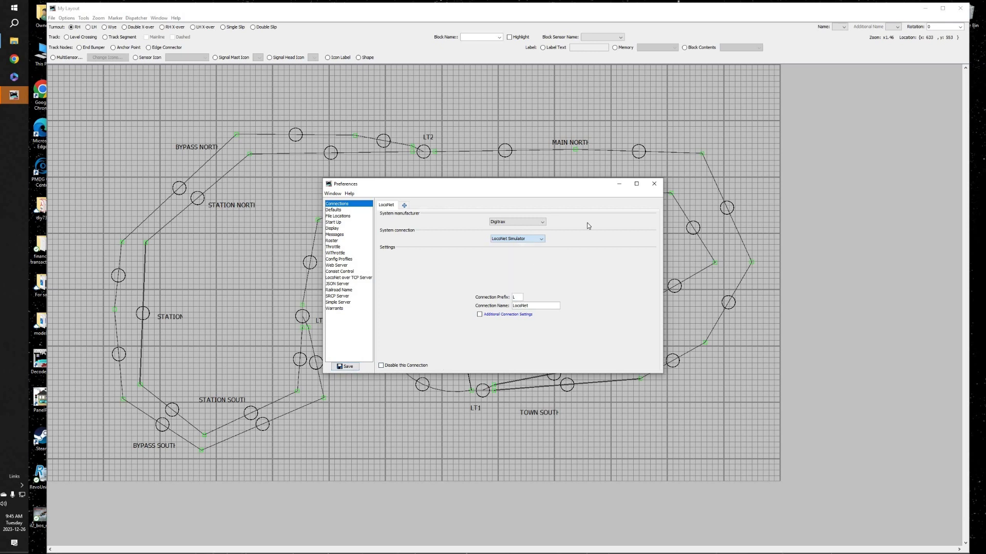
click(655, 186)
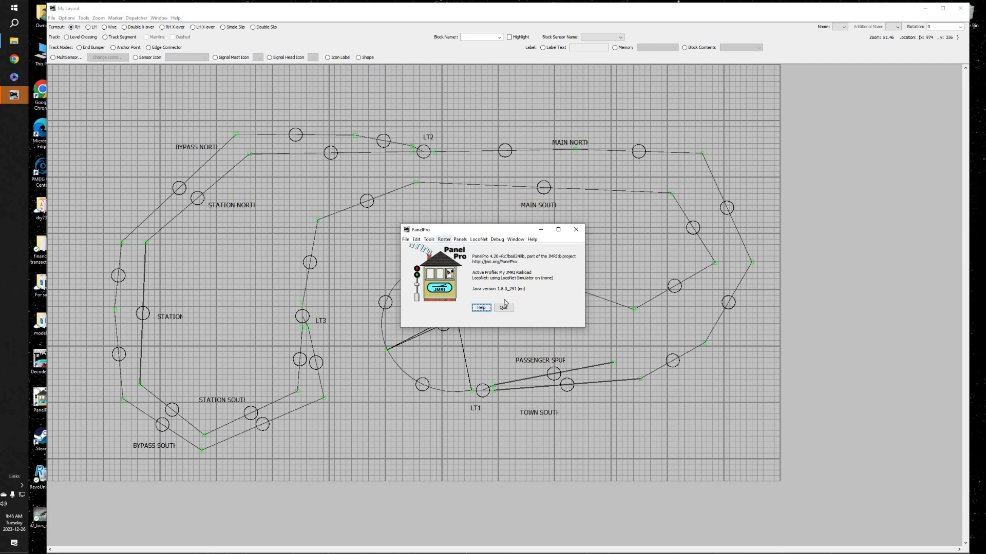
Step: Open the Turnouts table and reposition its window over the layout, comparing its entries with the drawn turnouts
click(428, 242)
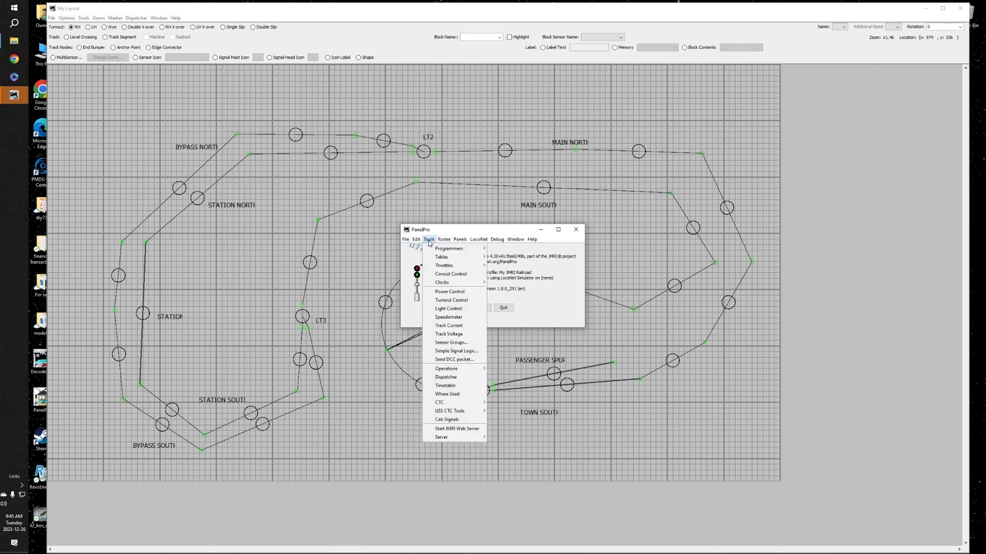
mouse_move(445, 260)
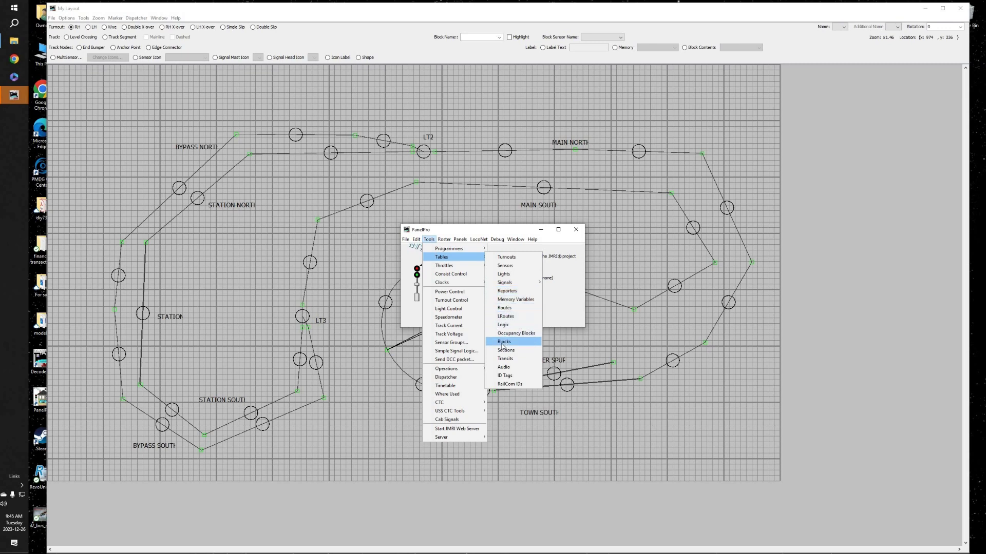
click(513, 258)
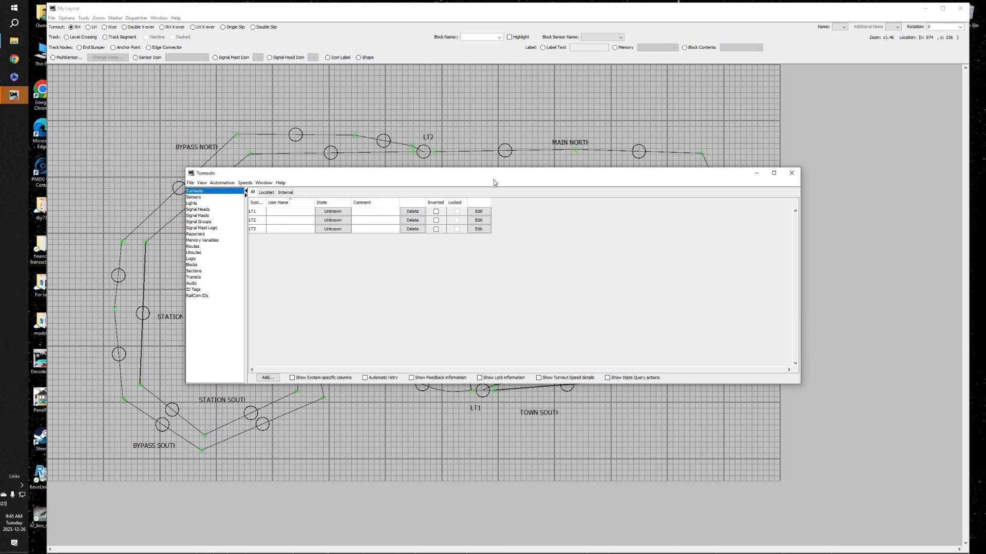
drag(494, 175, 497, 232)
drag(494, 399, 487, 436)
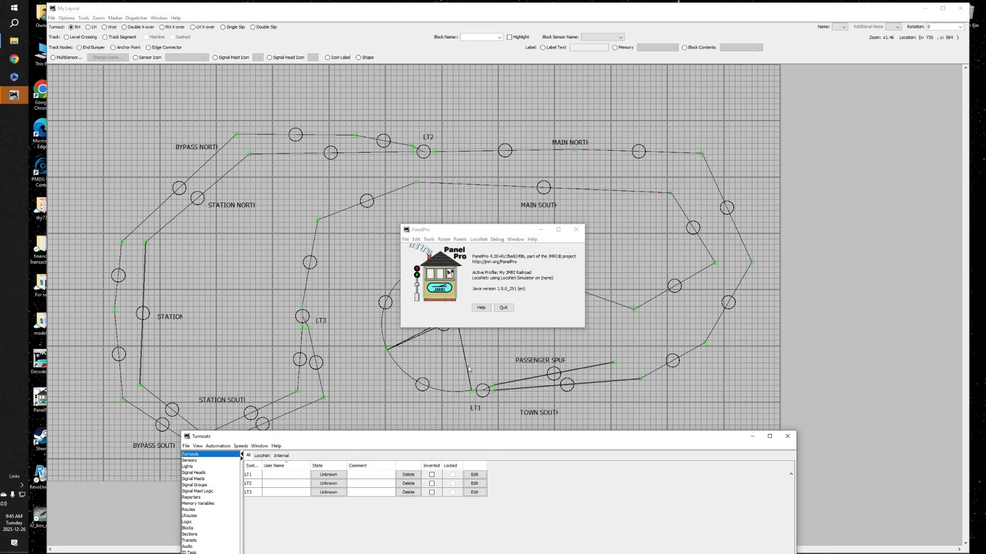
drag(496, 443, 497, 420)
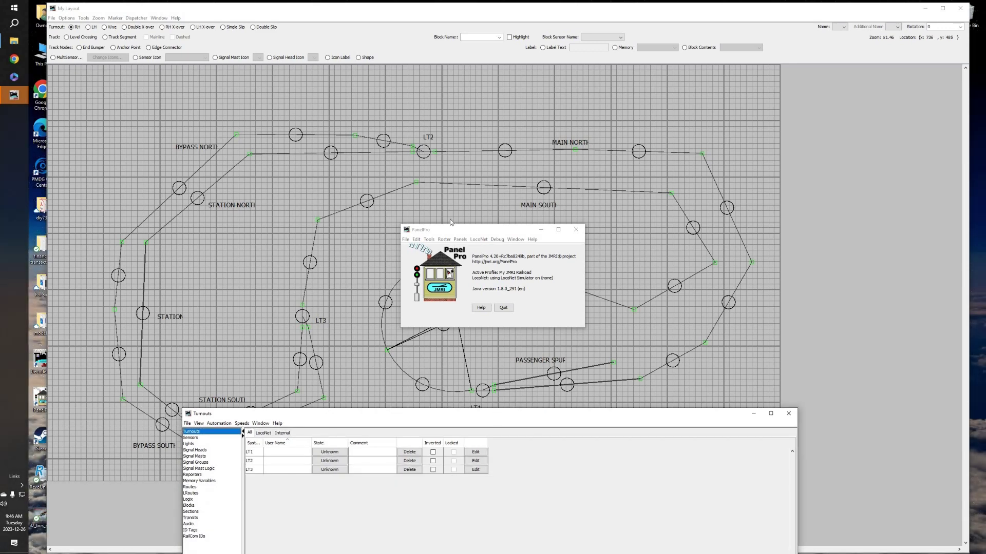
drag(498, 415, 516, 140)
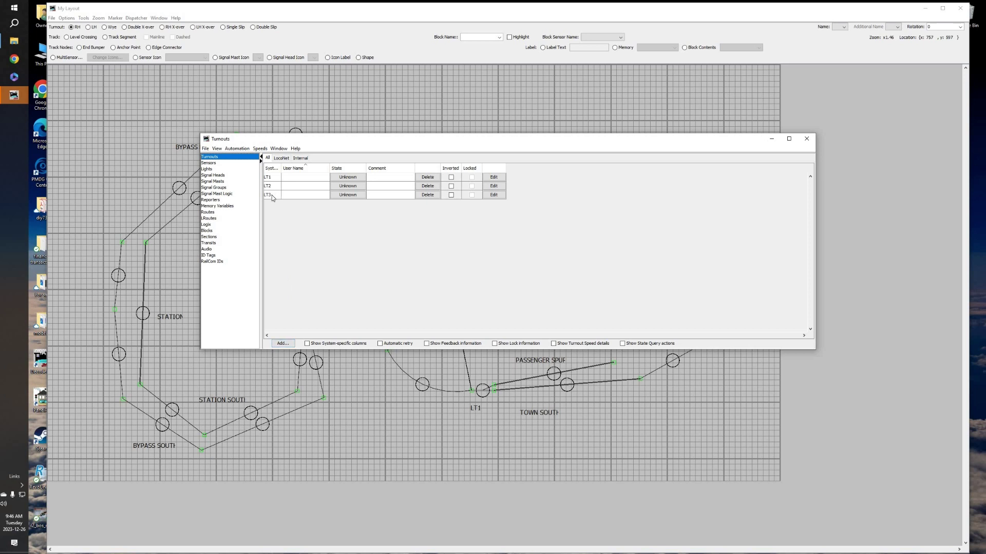
Step: Look through the turnouts by LocoNet and Internal connection, and return to the list of all turnouts
click(282, 160)
click(296, 159)
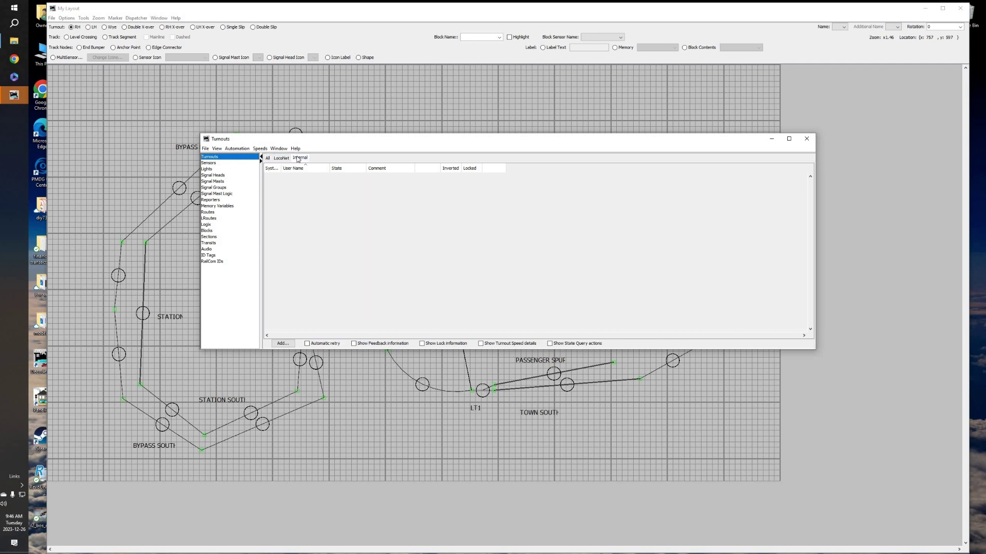
click(268, 159)
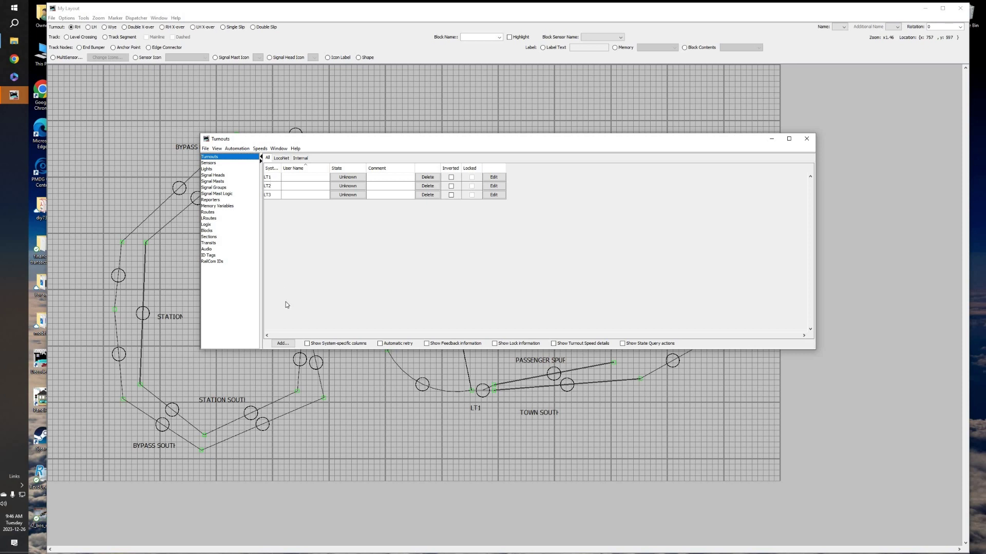
Step: Add a LocoNet turnout with hardware address 4, and delete that turnout LT4 from the table again
click(283, 344)
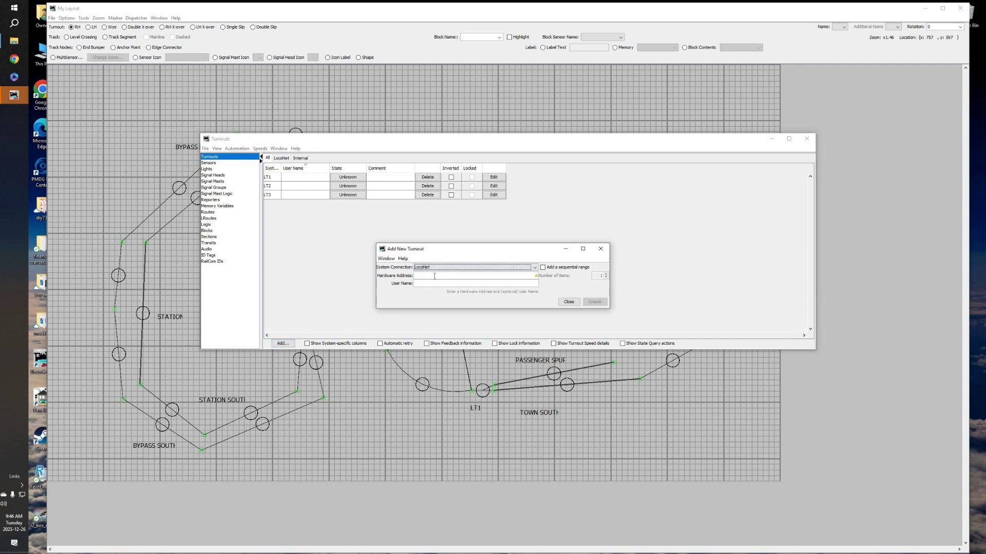
click(434, 276)
text(4)
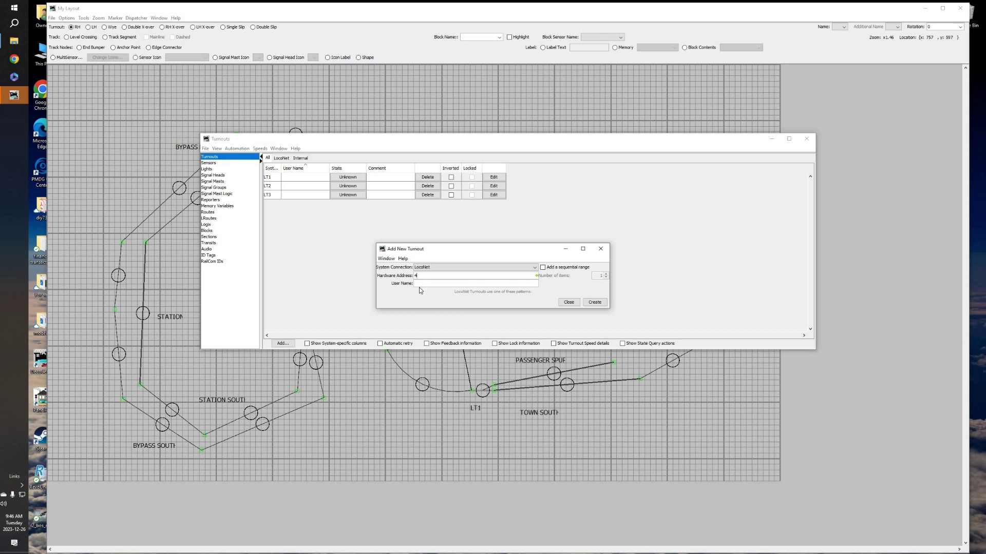
click(594, 303)
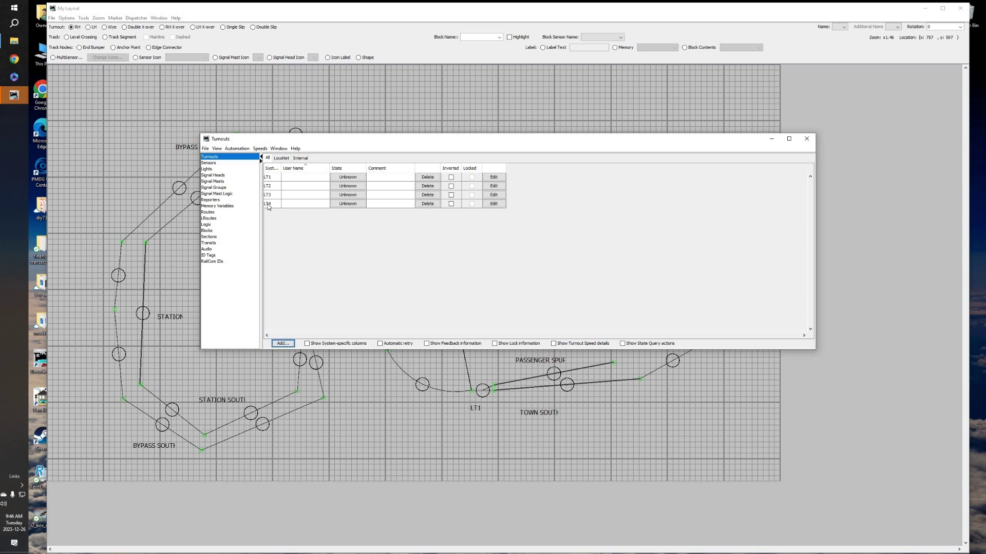
click(427, 204)
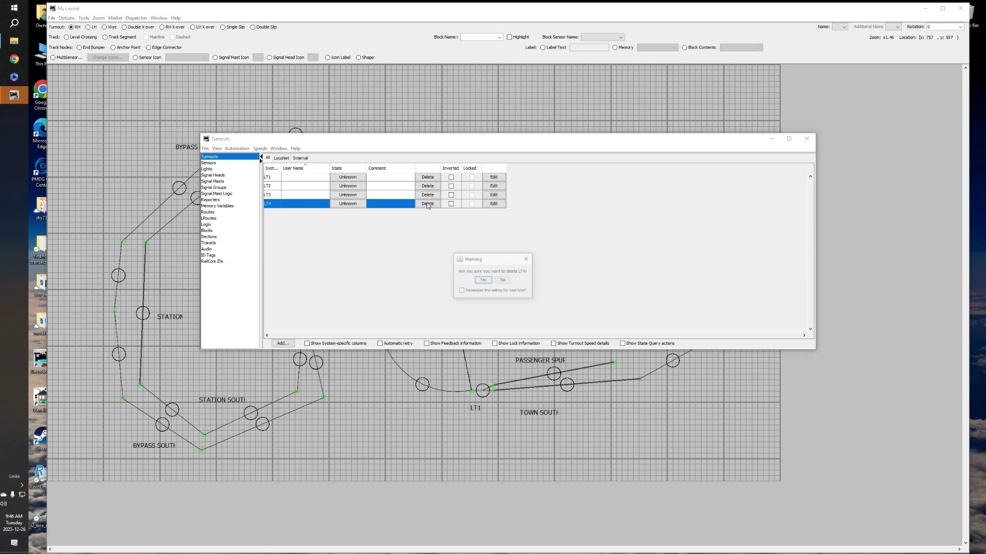
click(483, 281)
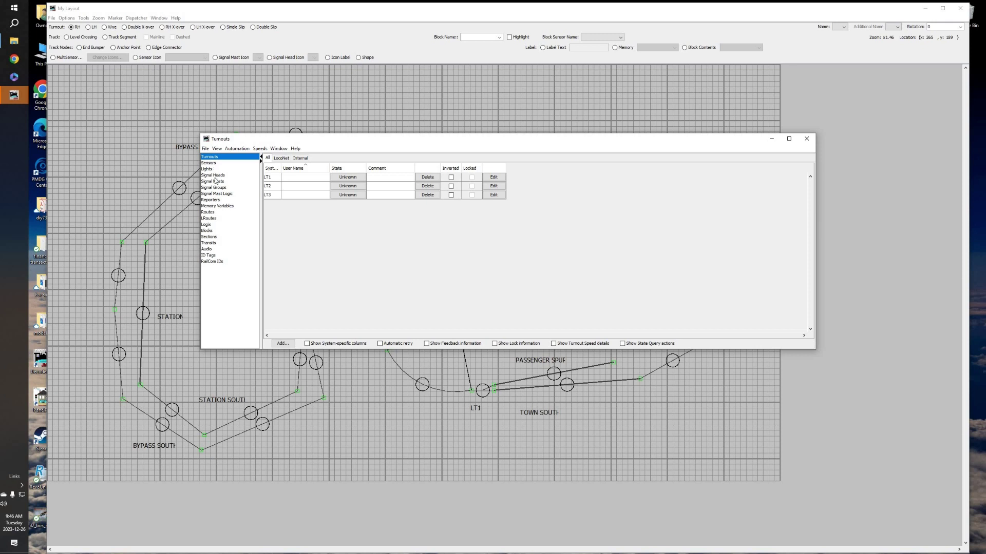
Step: Show the Blocks table and reposition its window to compare the blocks with the layout labels
click(208, 231)
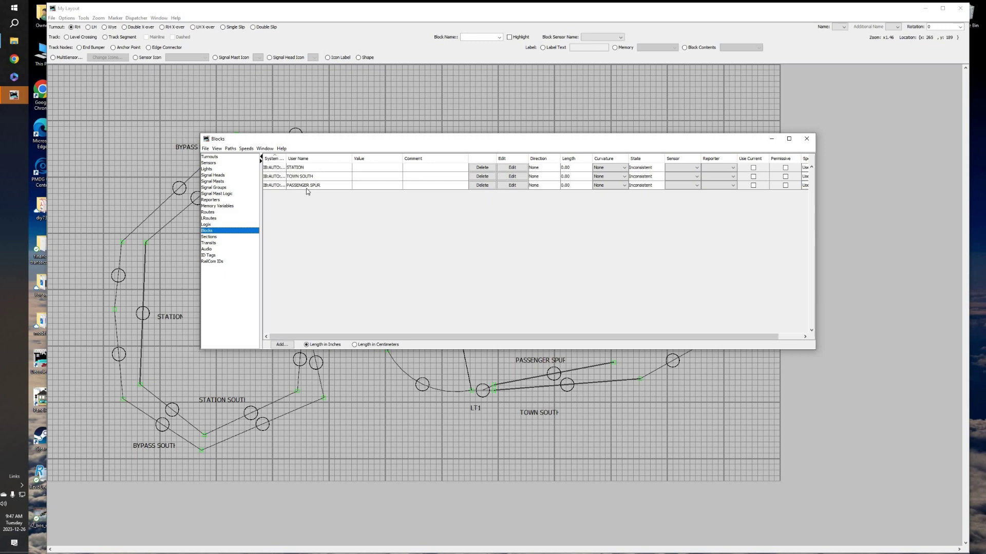
drag(385, 142, 369, 364)
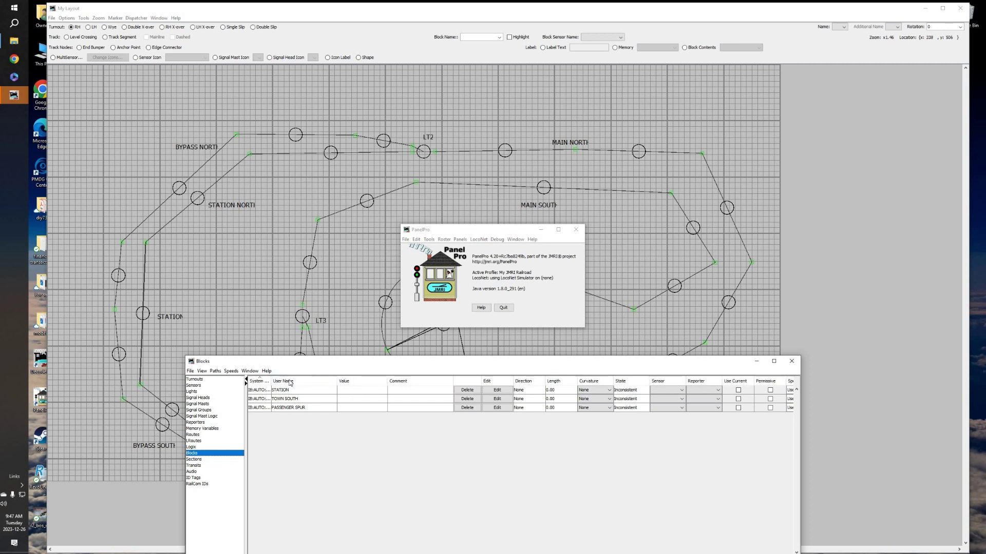
drag(333, 361, 349, 198)
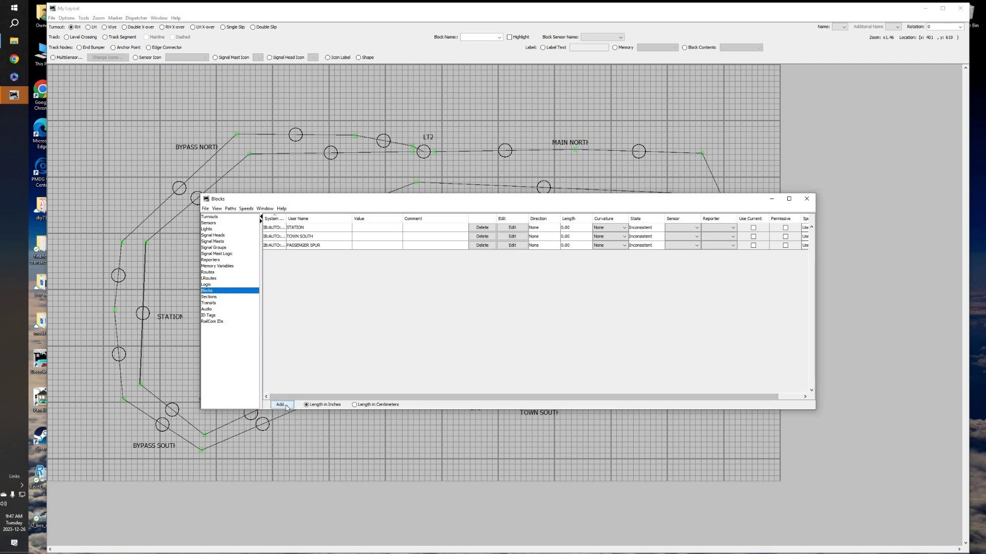
Step: Widen the System Name column of the Blocks table and look over the Add New Block form without creating a block
click(286, 407)
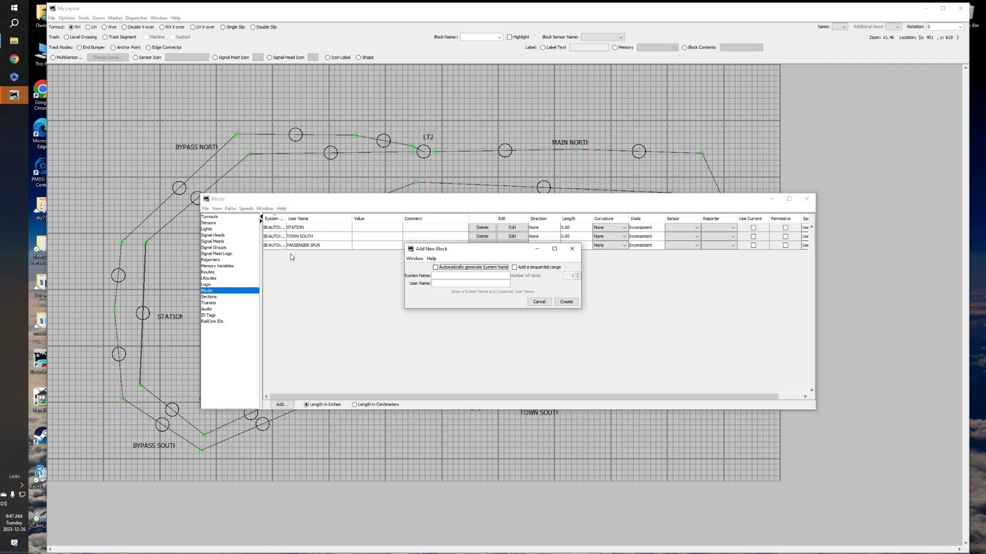
drag(285, 216, 306, 217)
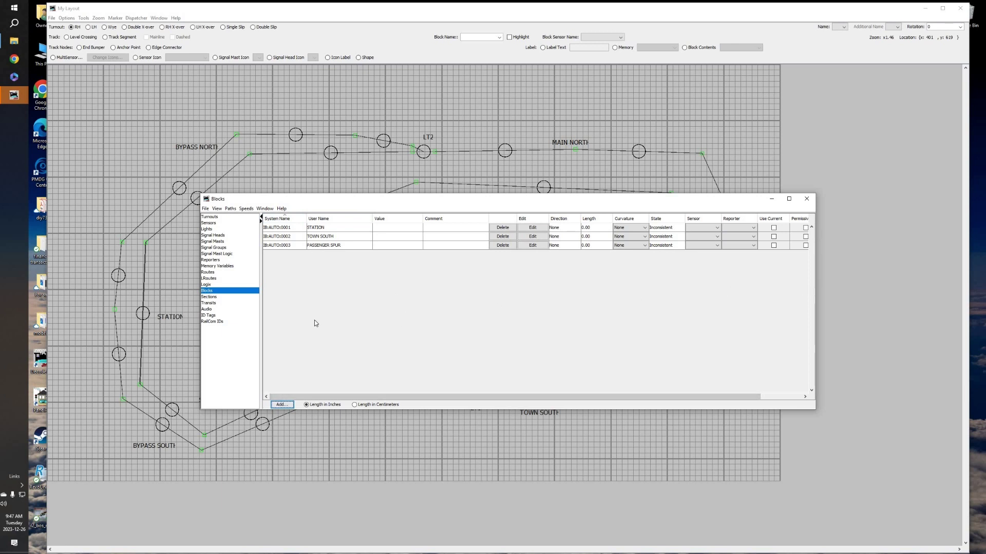
click(281, 405)
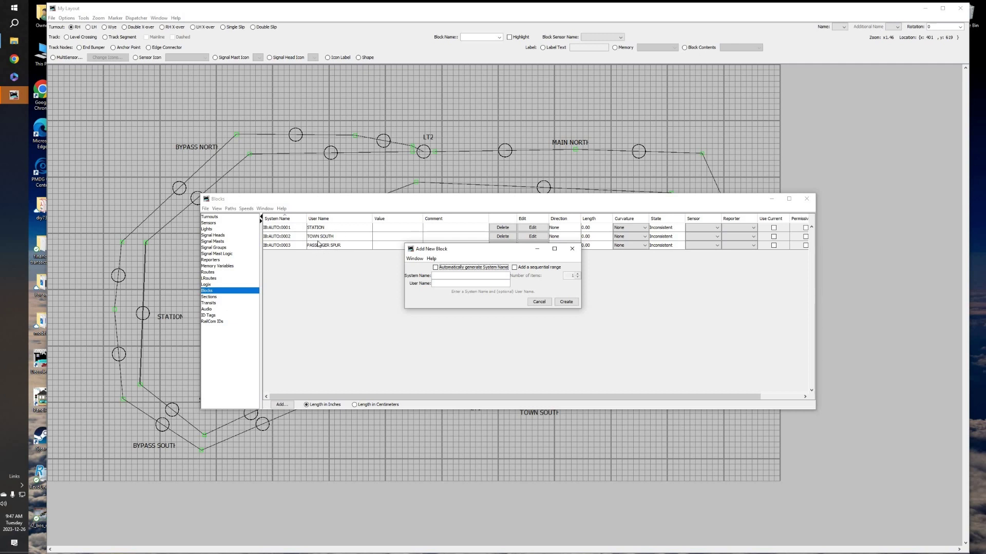
click(546, 304)
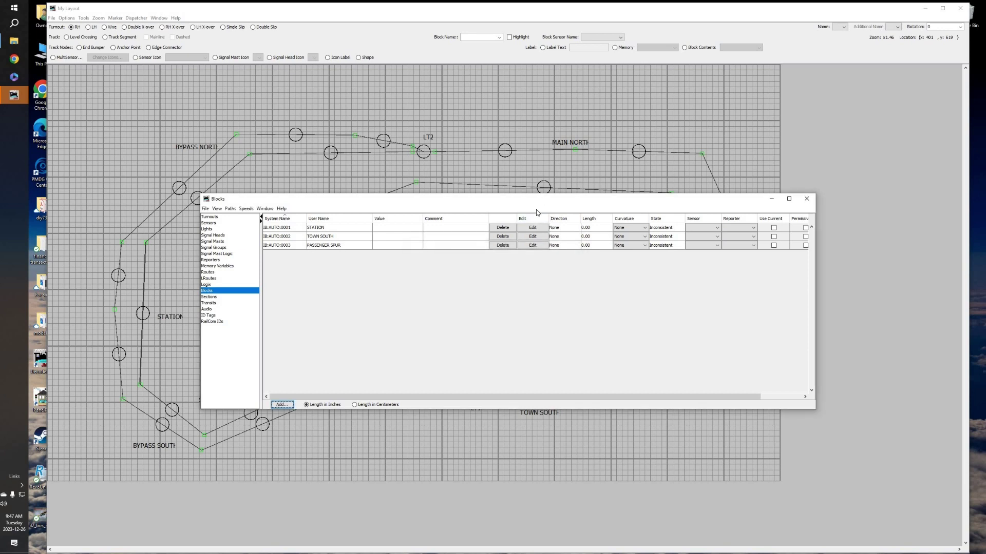
Step: Move the Blocks table aside and check which block is assigned to the track segment beside the STATION label
drag(541, 321, 564, 293)
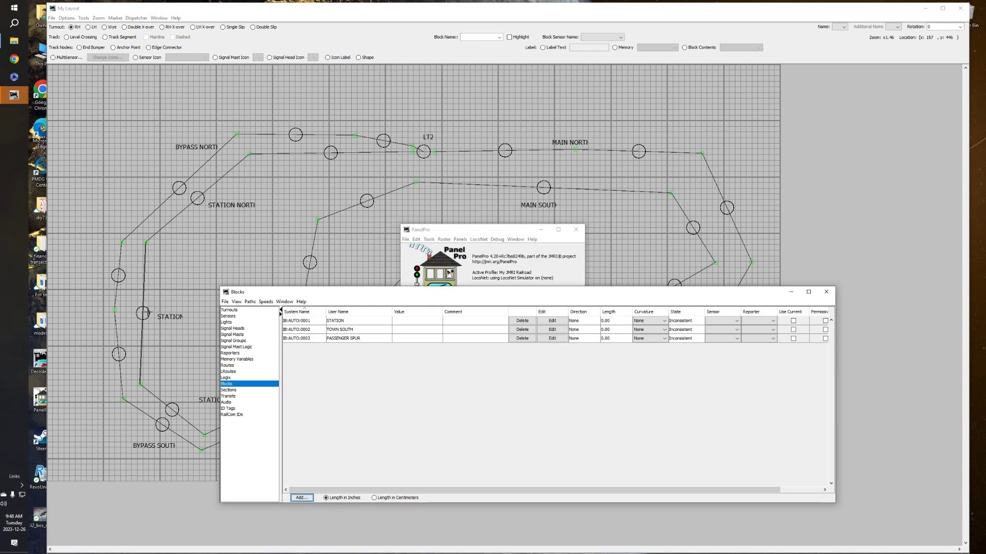
click(143, 313)
right_click(143, 313)
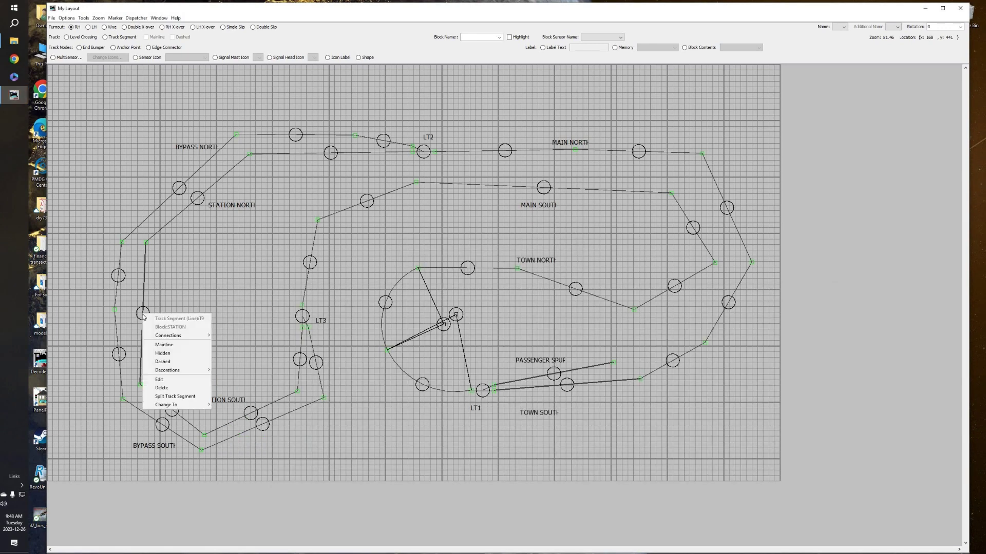
mouse_move(169, 335)
click(227, 269)
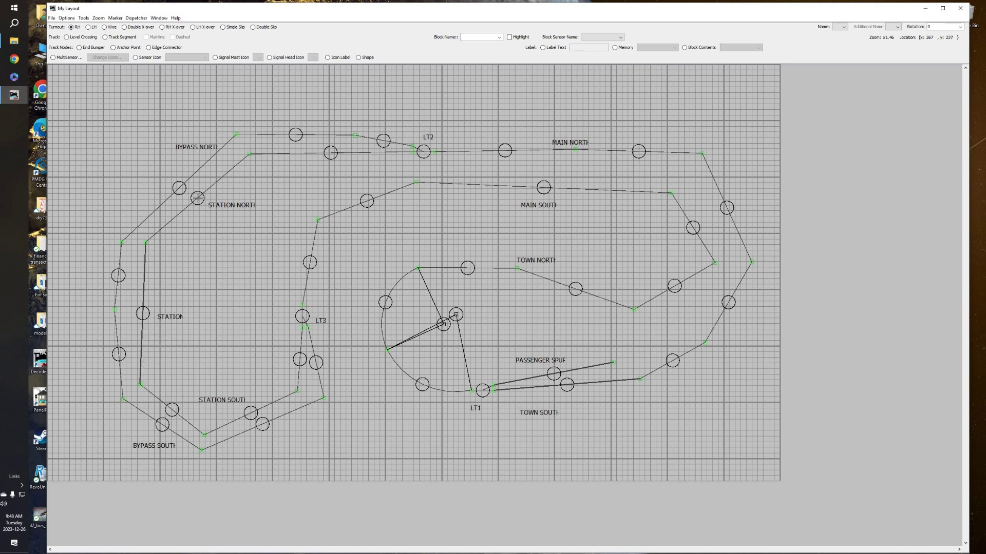
Step: Make the track segment beside the STATION NORTH label mainline track and assign it a new block named STATION NORTH
right_click(198, 198)
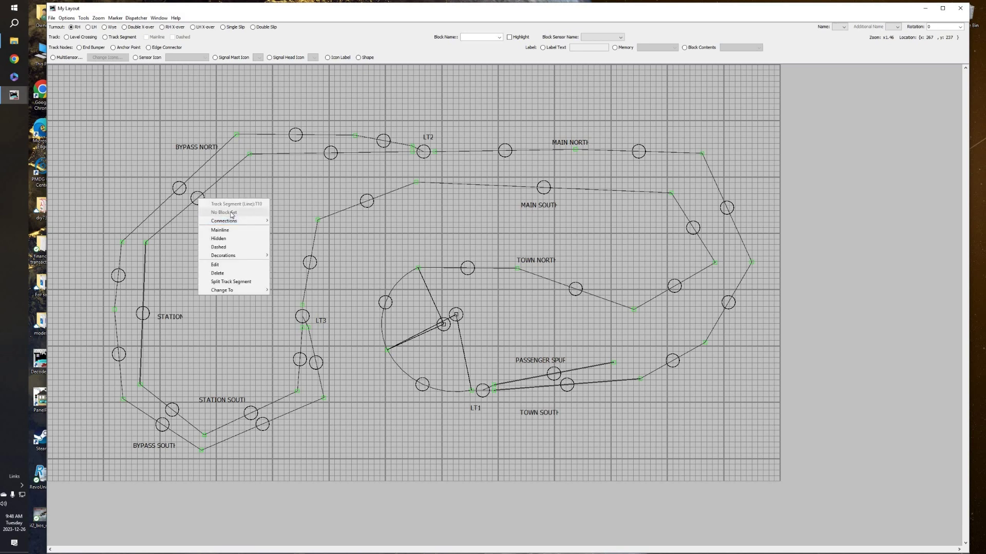
click(215, 265)
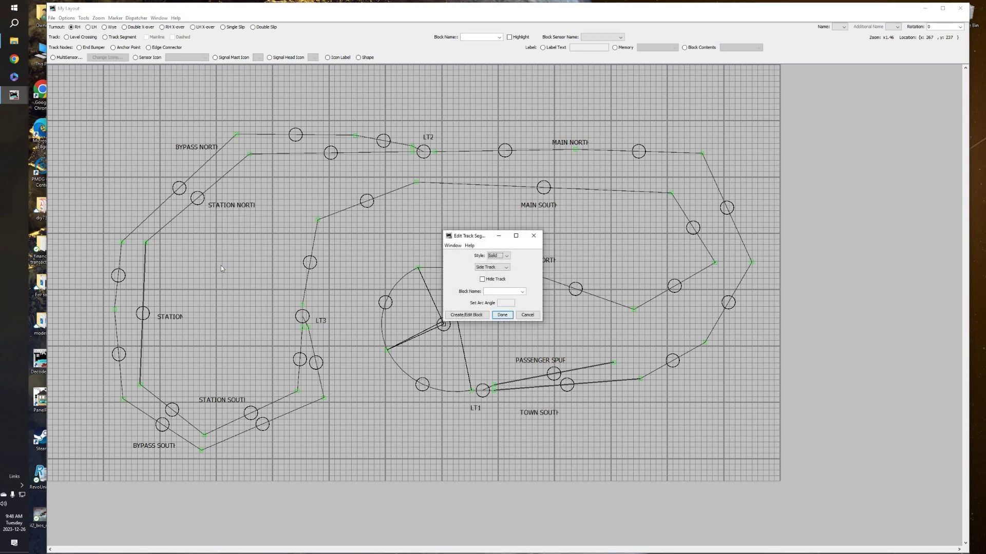
click(507, 268)
click(504, 281)
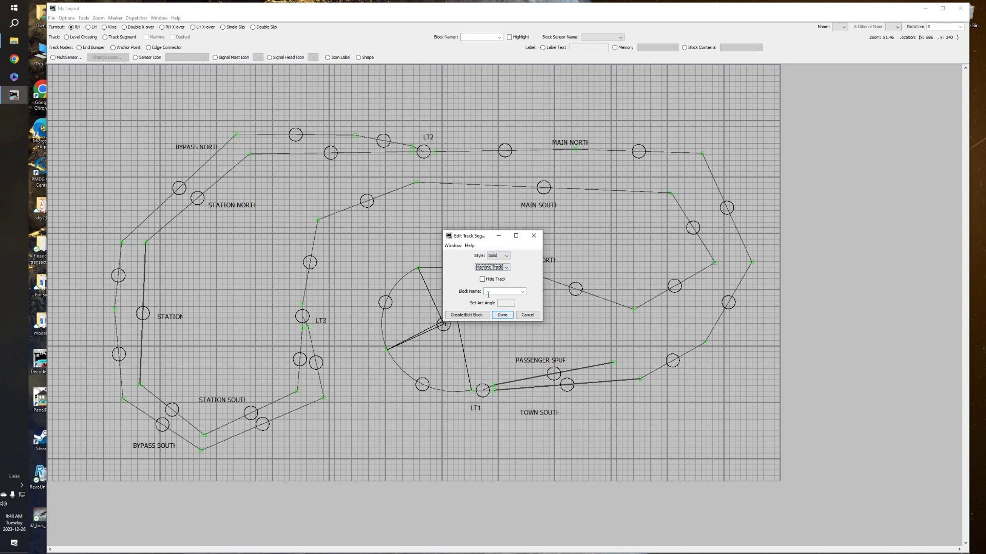
click(522, 293)
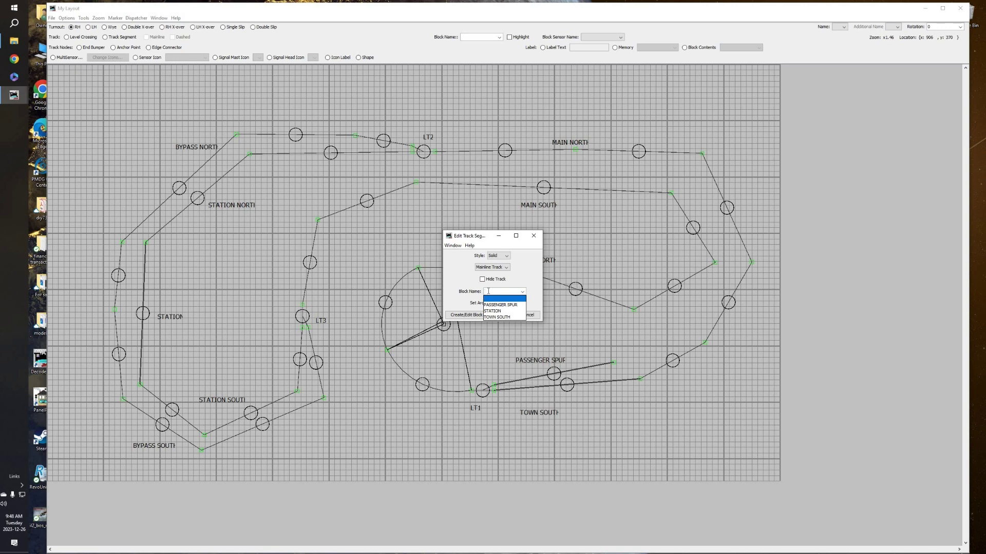
text(ON NORTH)
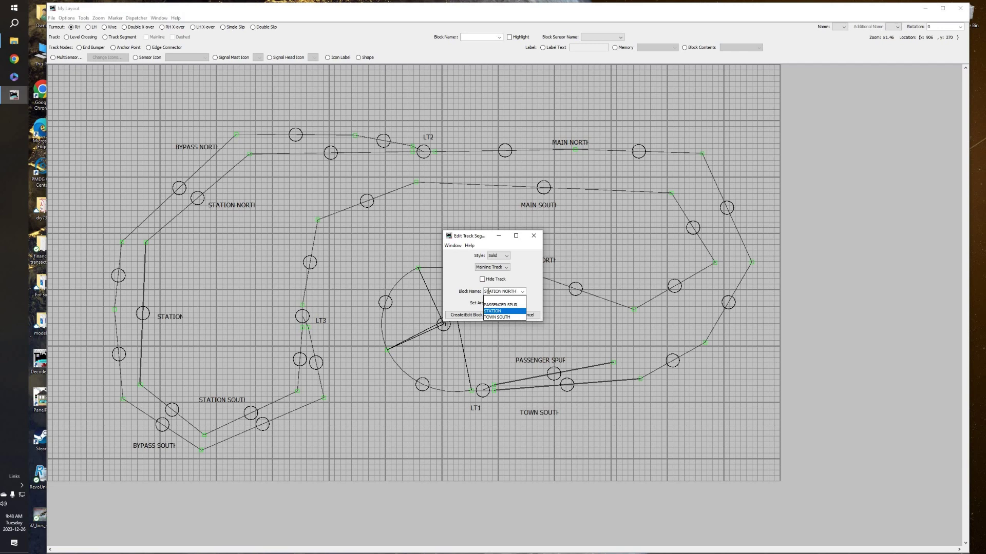
key(Return)
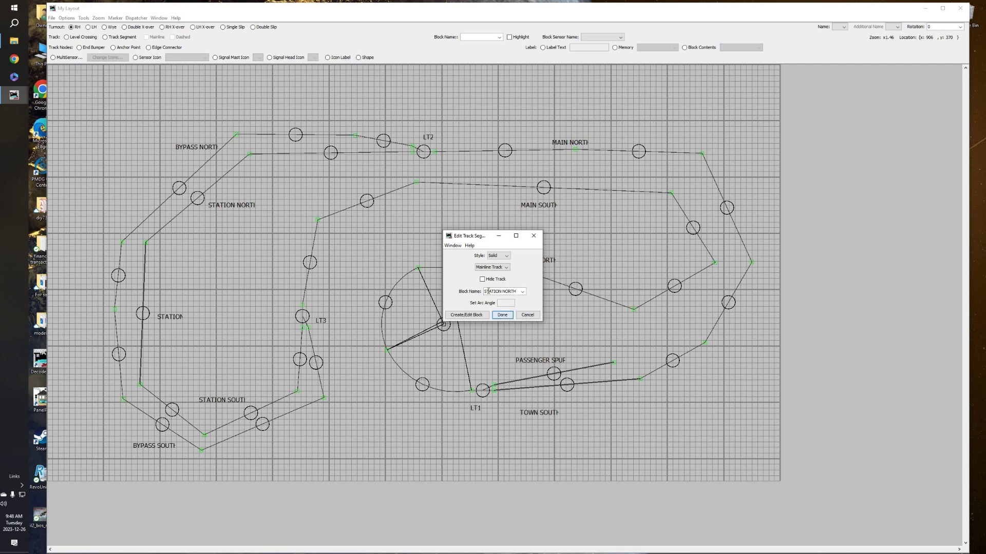
click(501, 315)
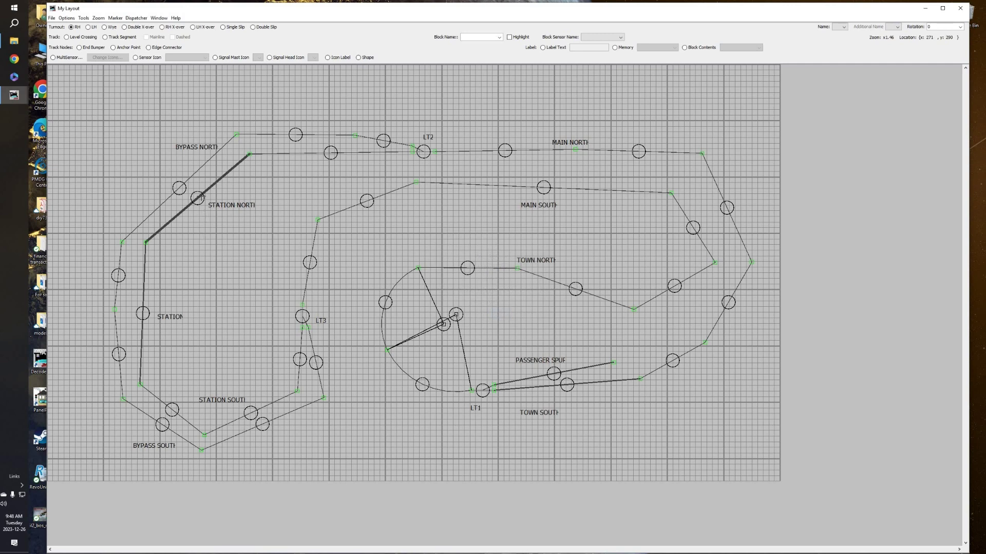
Step: Check the block assigned to the STATION NORTH segment and look over the Blocks and Turnouts tables
right_click(198, 202)
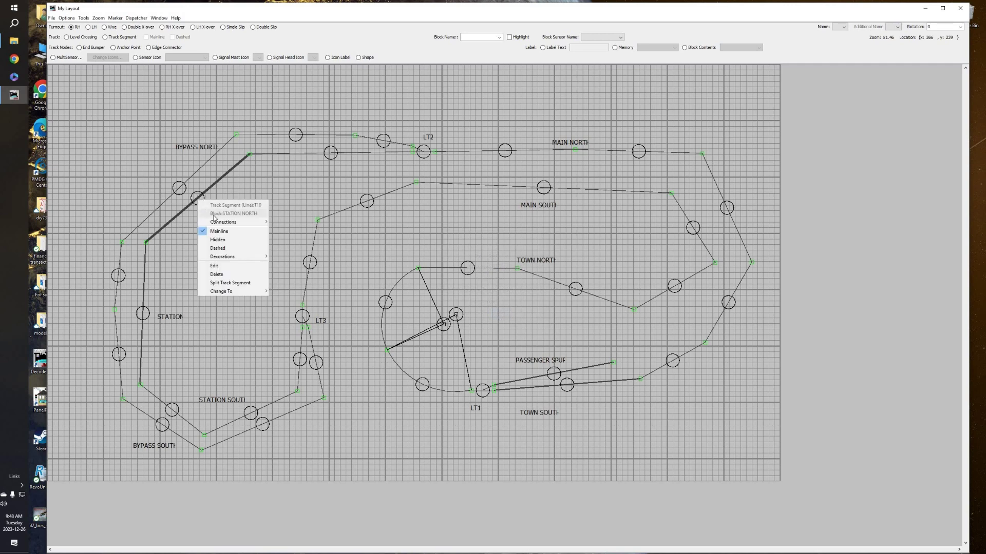
click(296, 197)
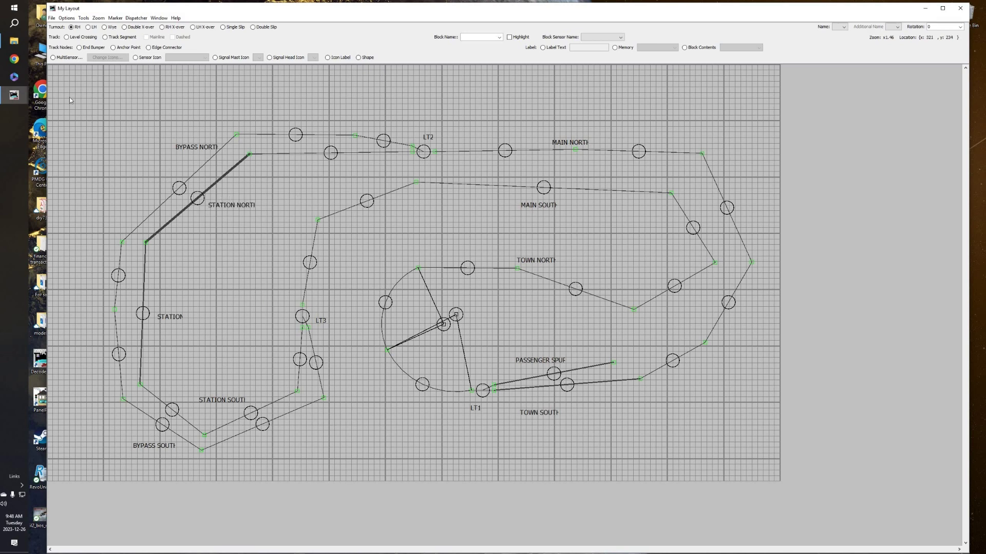
mouse_move(14, 97)
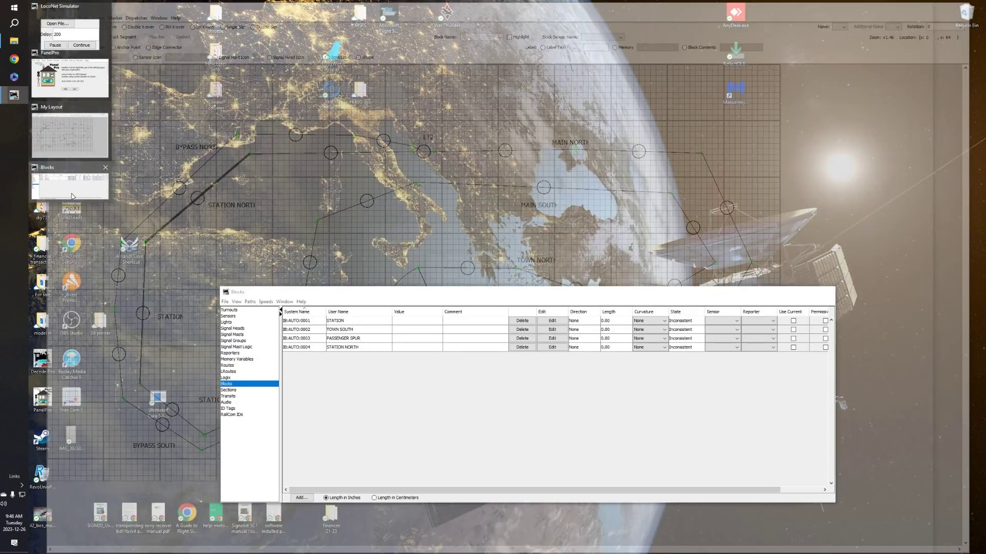
click(72, 193)
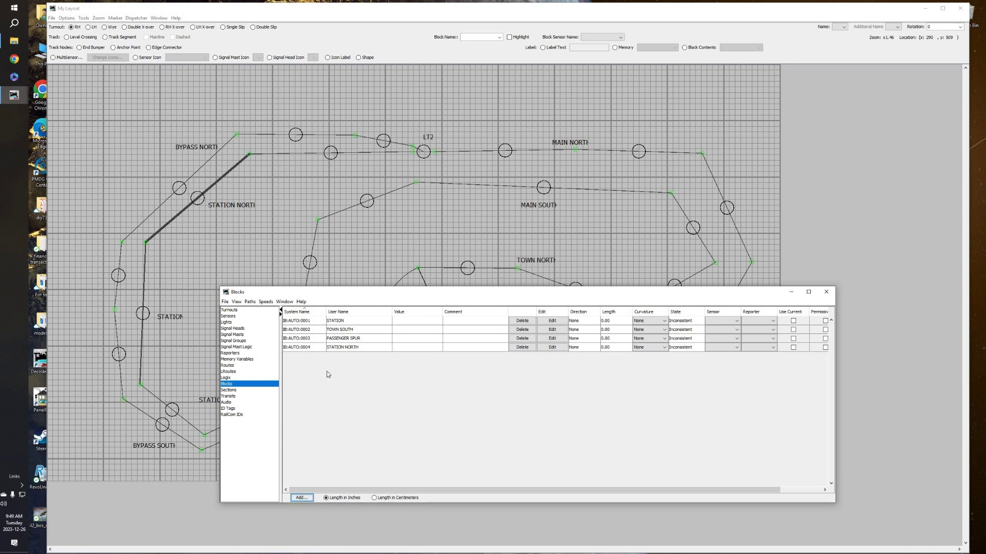
click(230, 310)
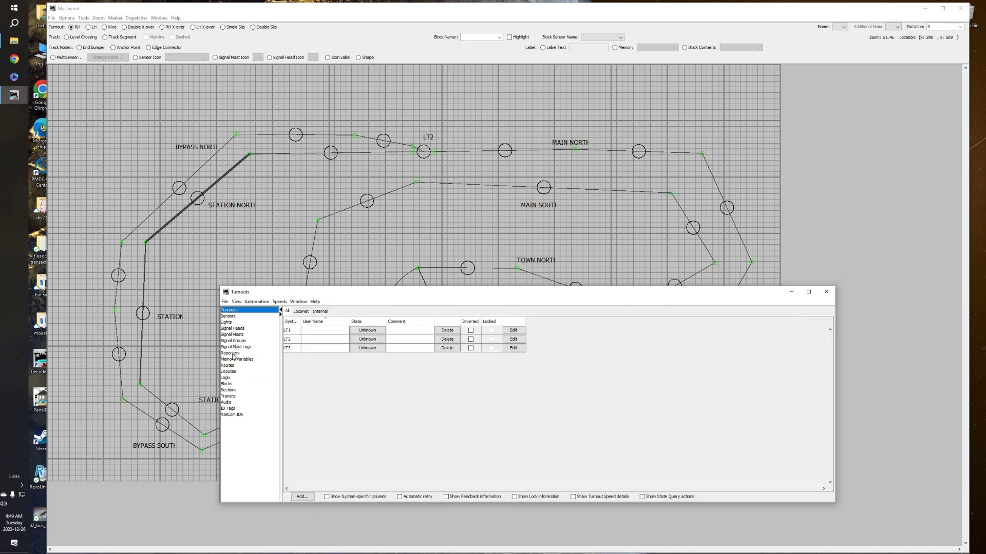
click(228, 385)
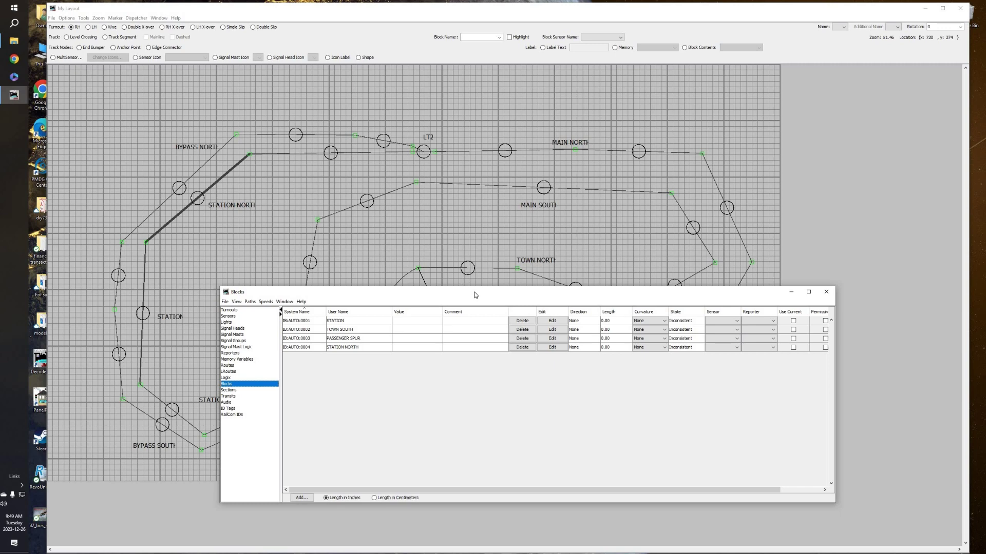
drag(474, 295, 525, 356)
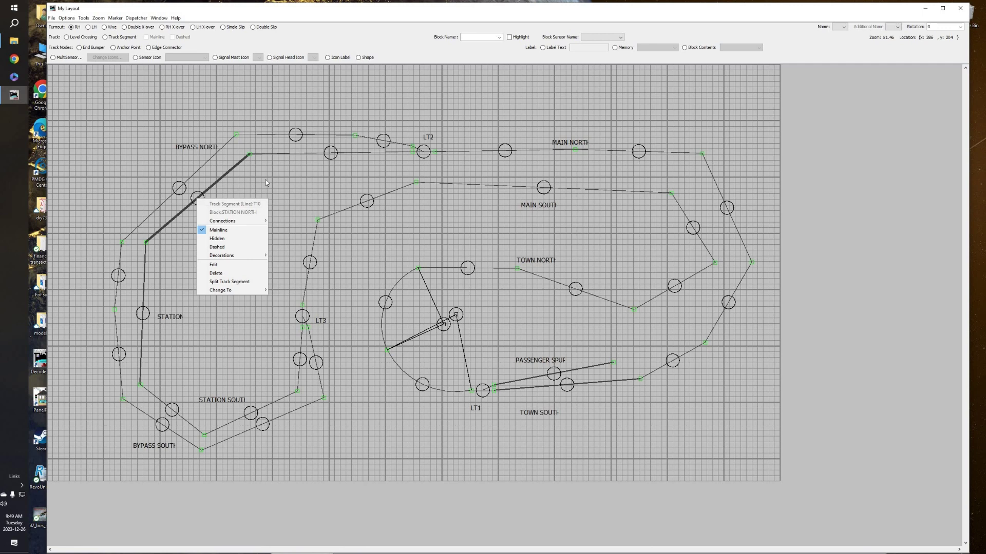
click(342, 165)
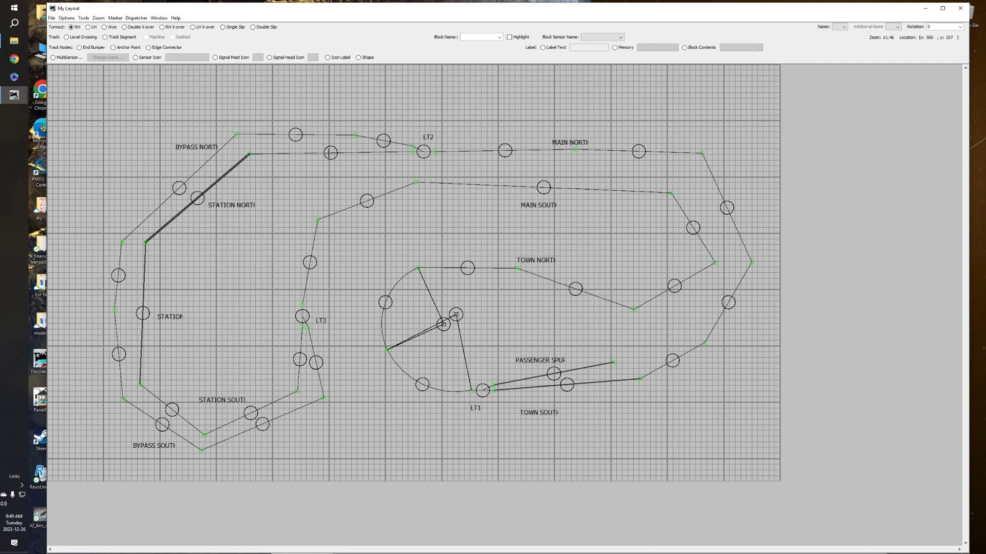
Step: Assign the existing STATION NORTH block to the track segment that leads into turnout LT2
right_click(332, 153)
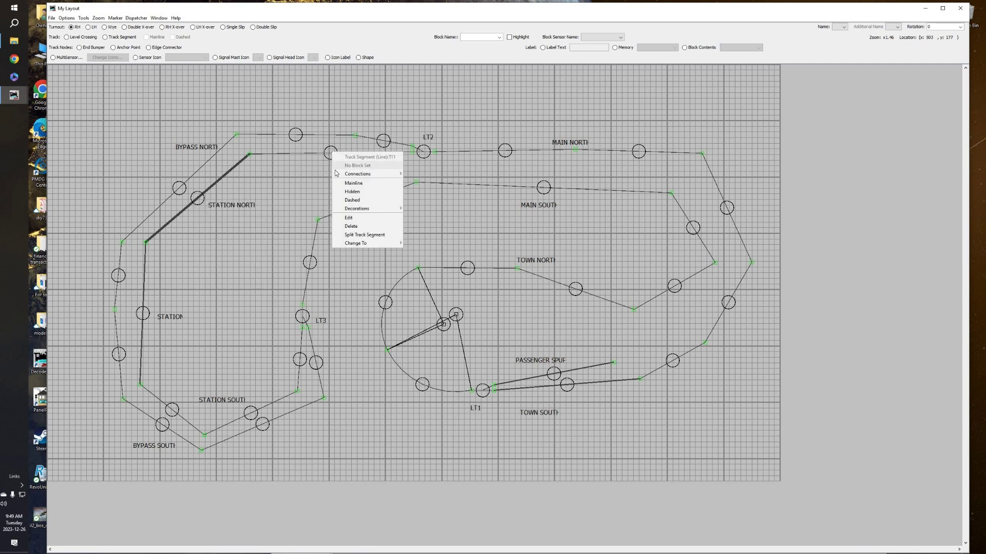
click(355, 220)
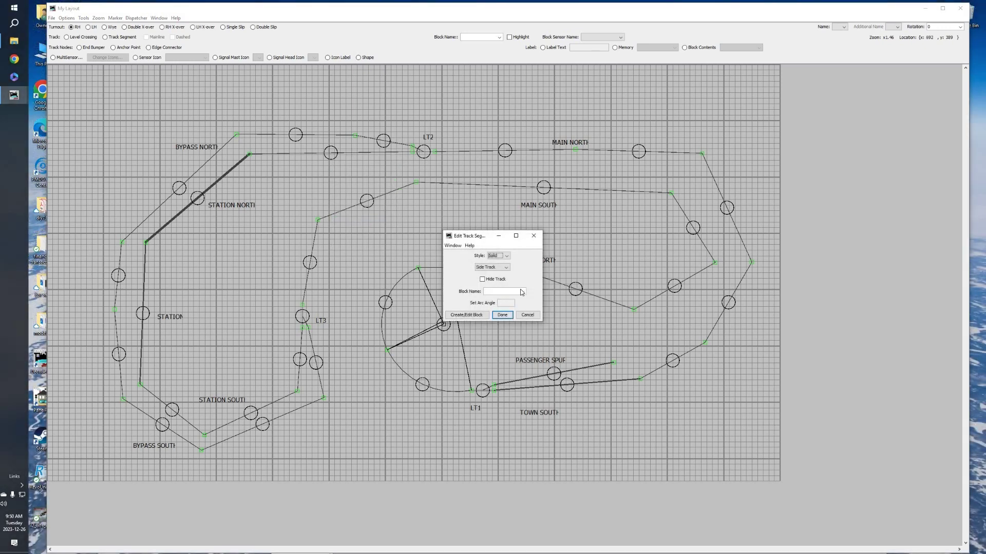
click(523, 291)
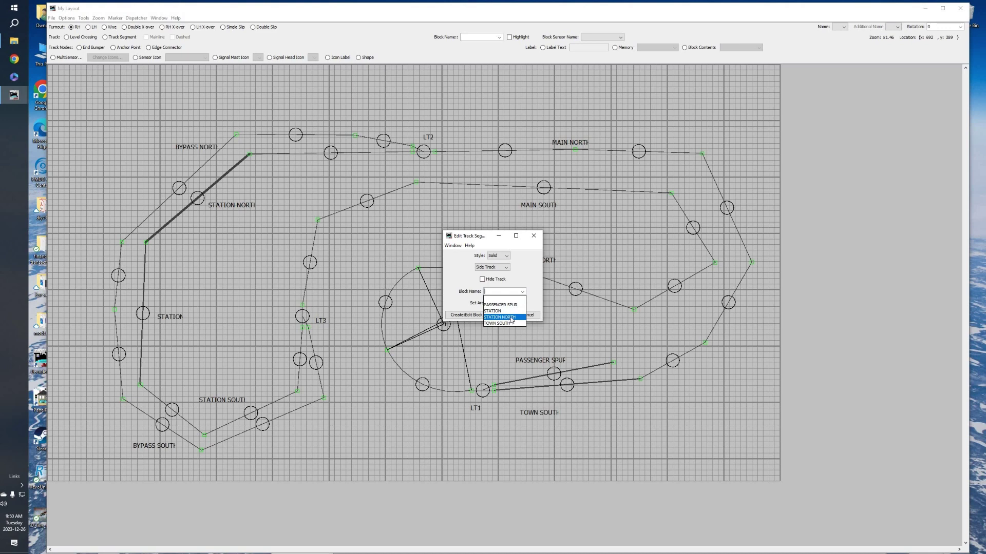
click(511, 318)
click(502, 315)
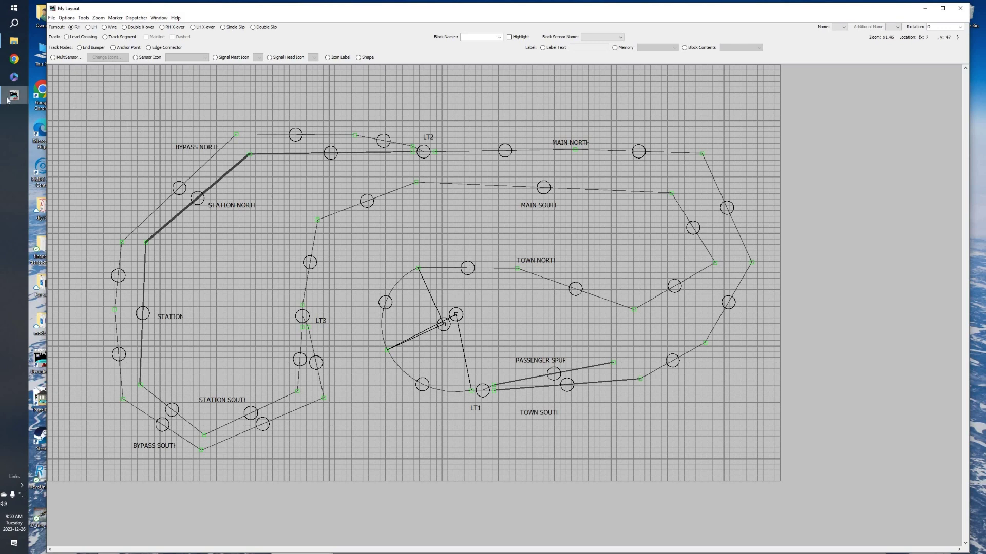
Step: Add an internal sensor with hardware address 1 and user name STATION to the Sensors table
mouse_move(7, 99)
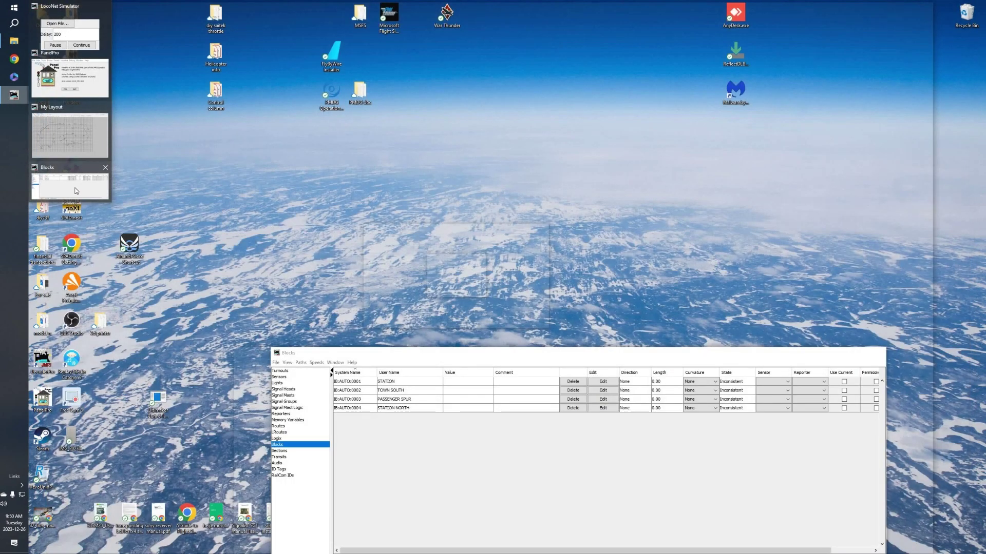
click(61, 187)
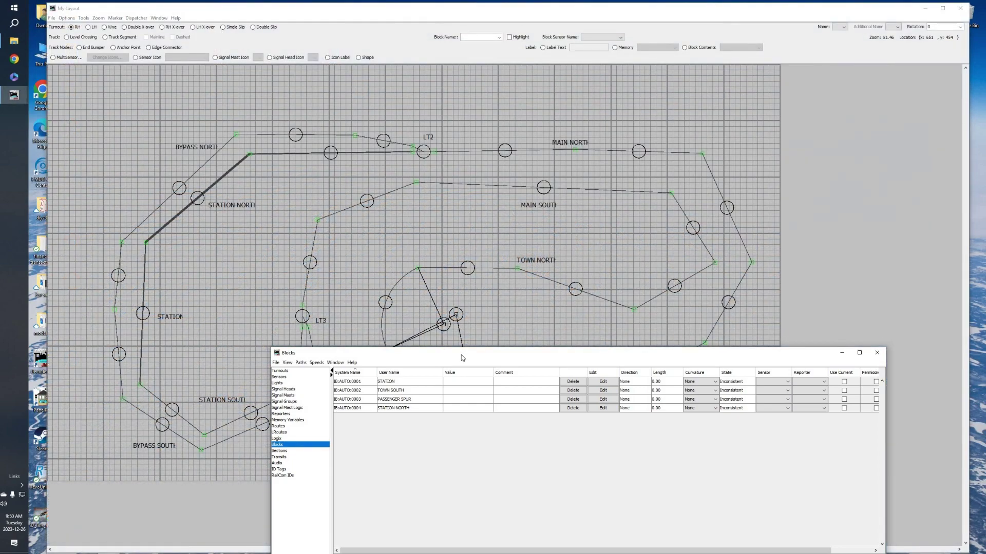
drag(461, 356, 448, 174)
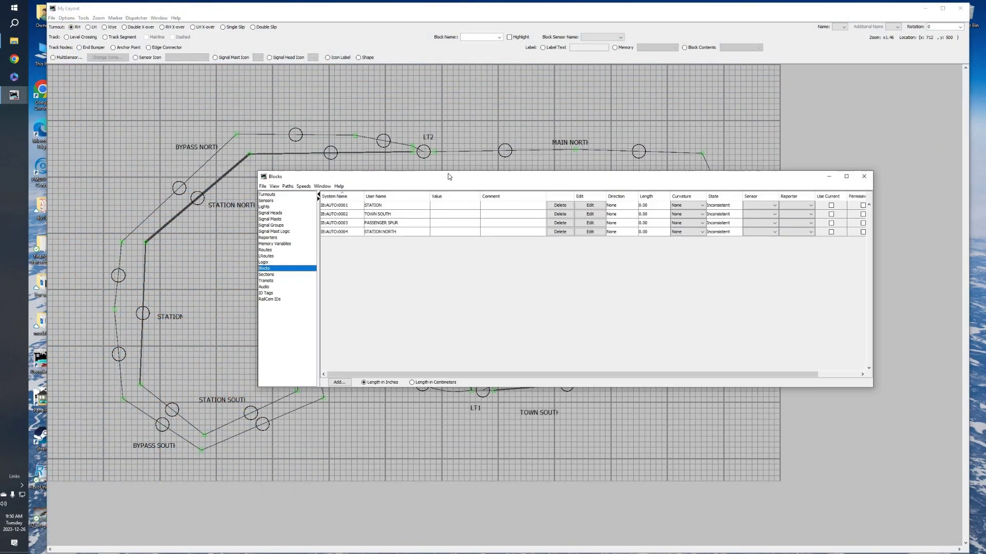
click(267, 195)
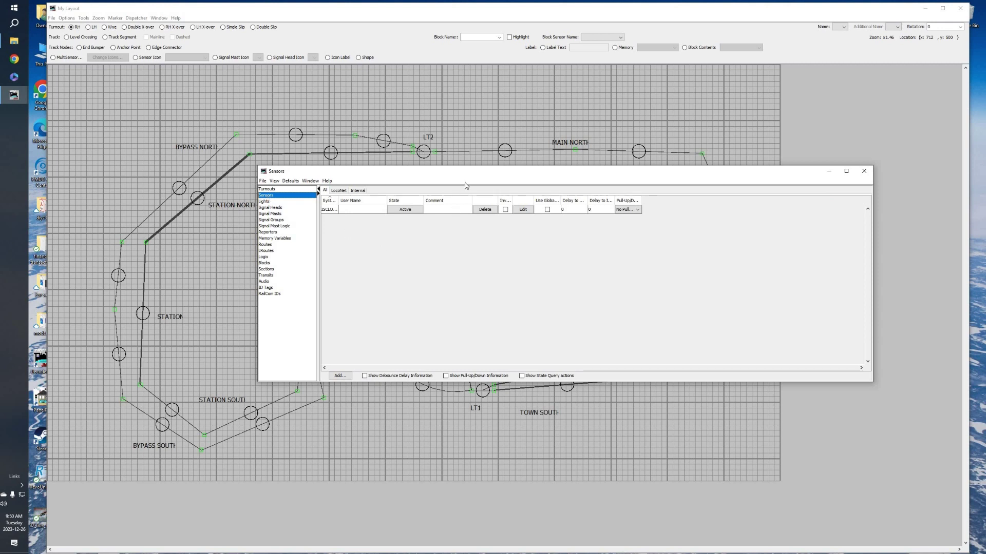
click(341, 377)
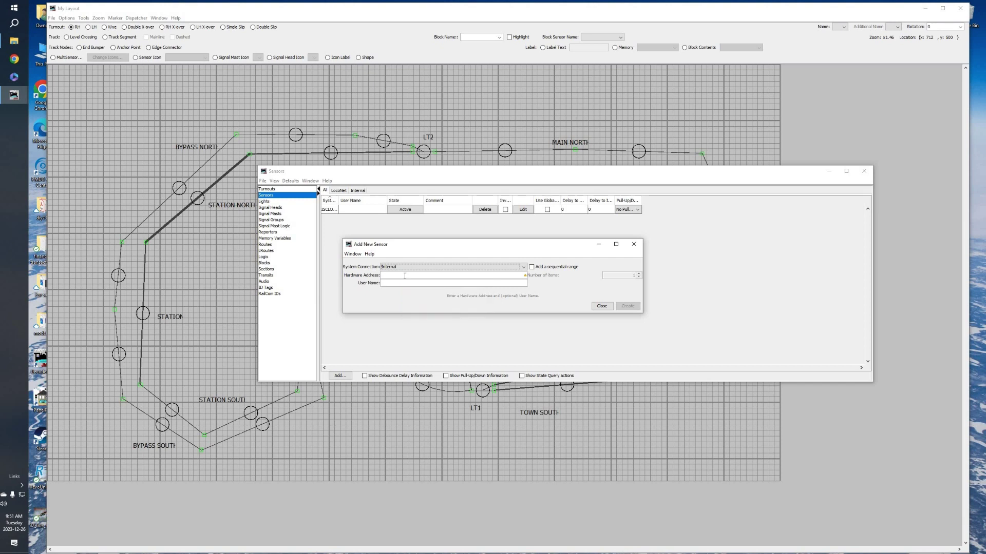
click(405, 275)
text(1)
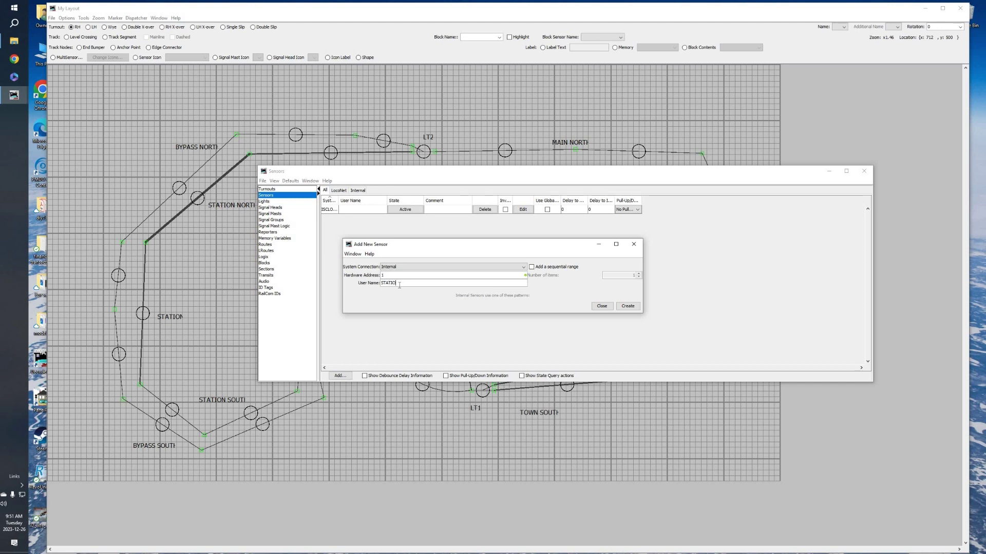
click(632, 310)
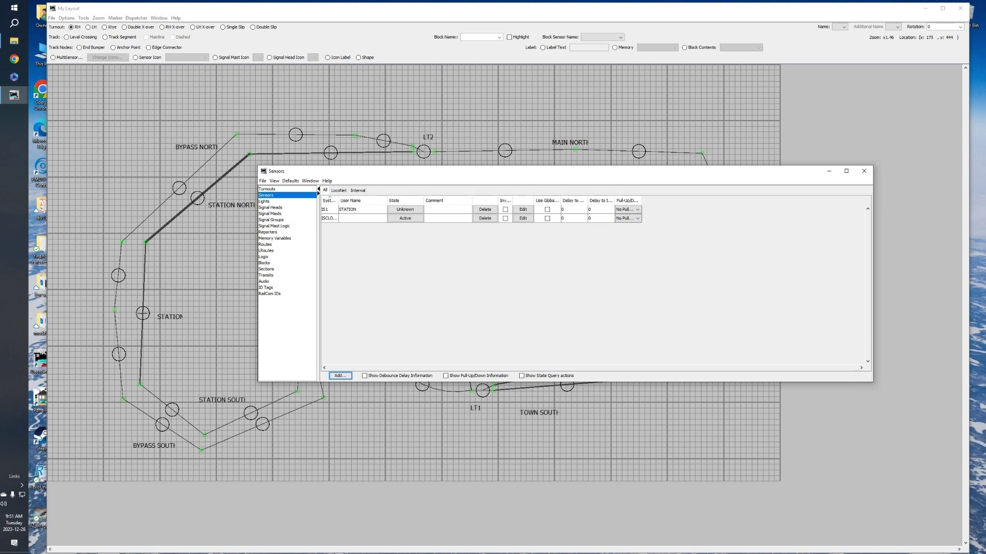
Step: Set the STATION sensor as the occupancy sensor of the STATION block, starting from the track segment beside the STATION label
right_click(142, 313)
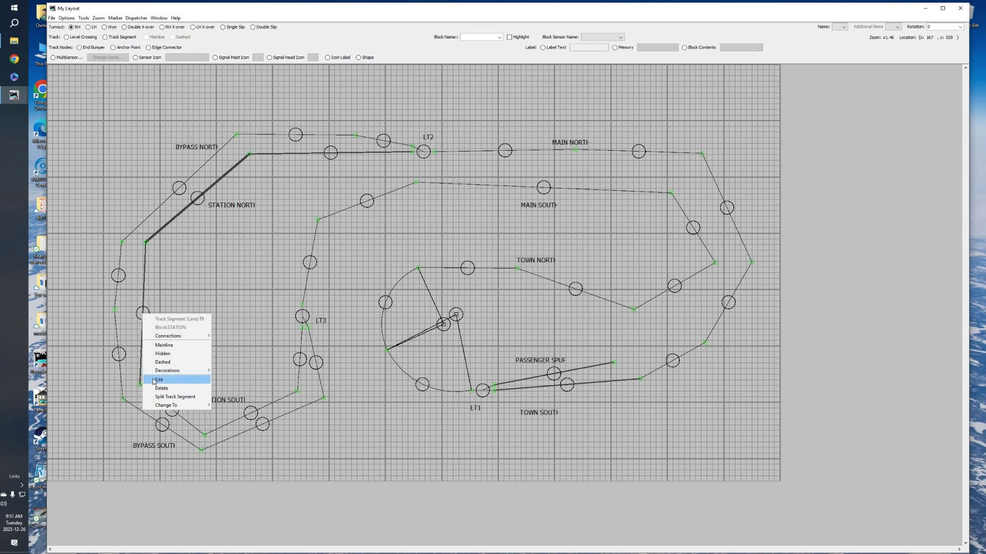
click(157, 380)
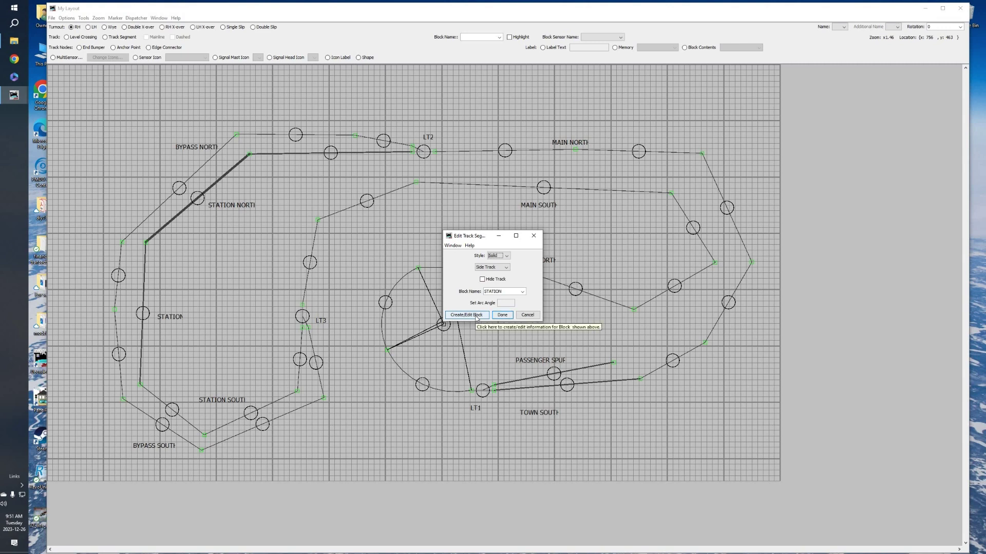
click(476, 317)
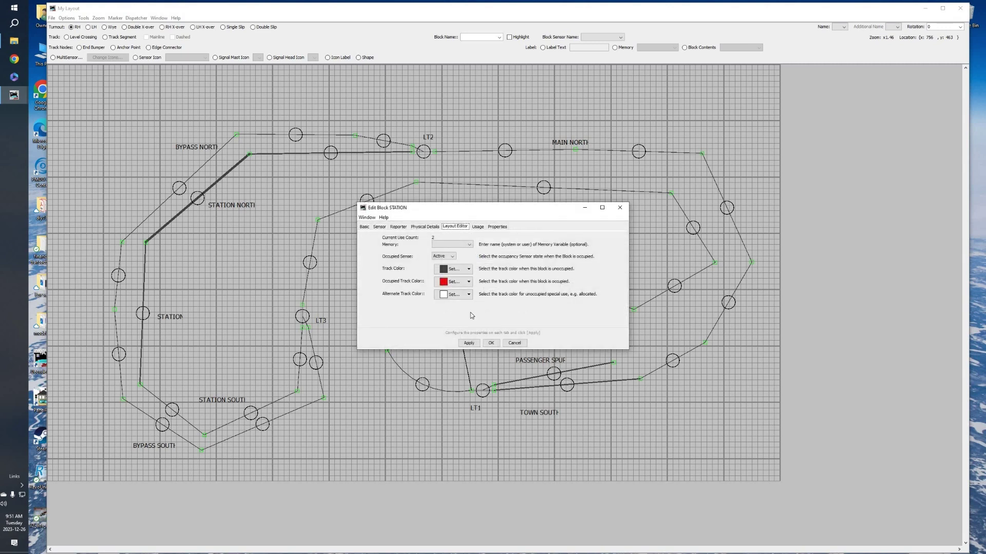
click(380, 229)
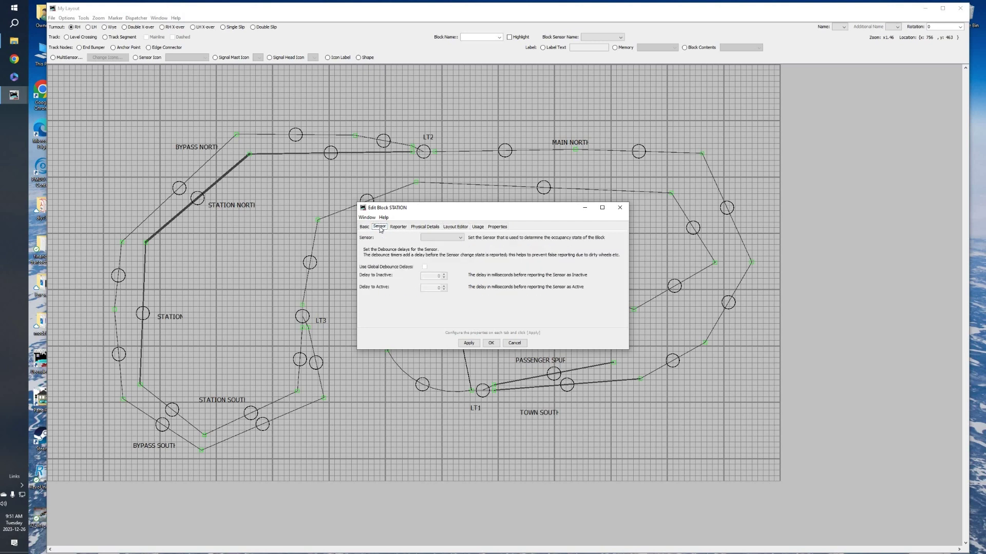
click(461, 239)
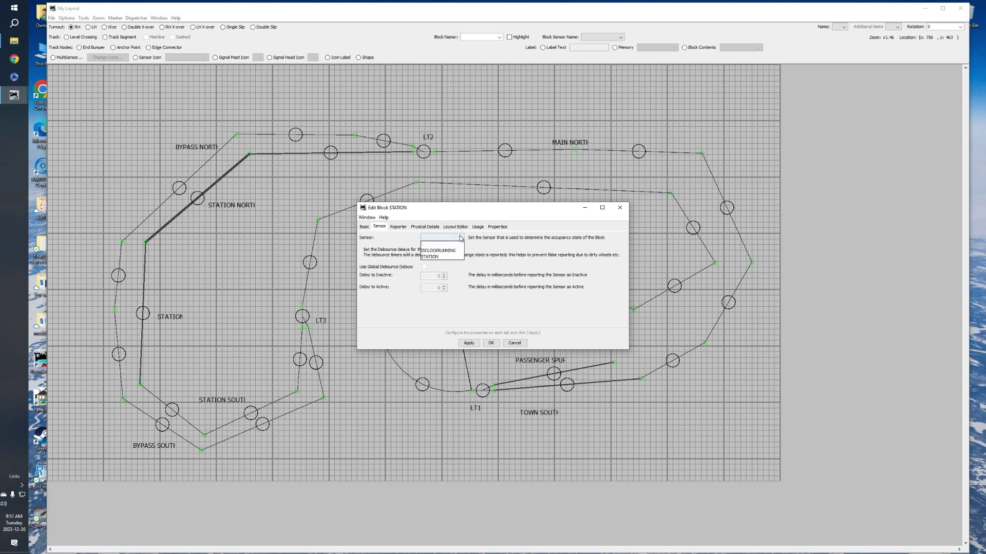
click(439, 257)
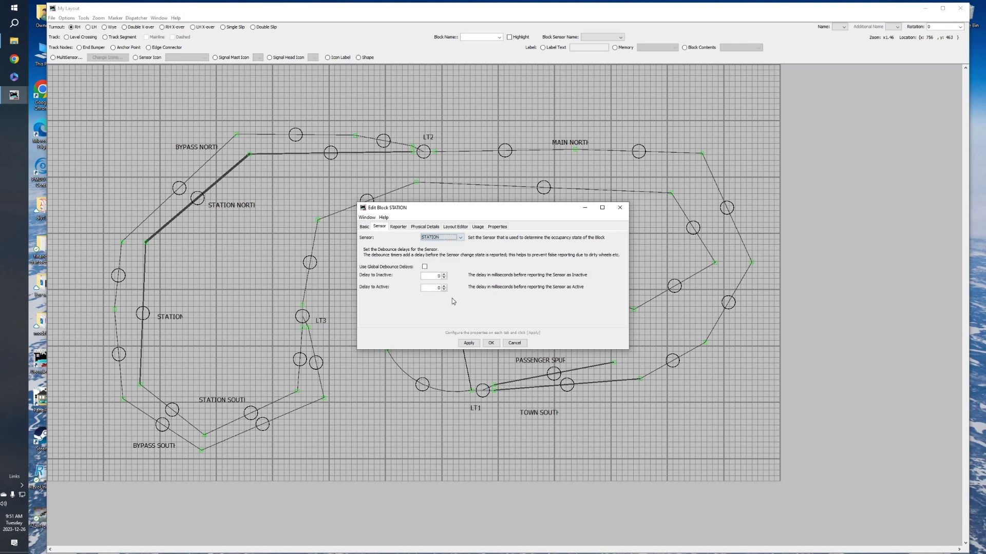
click(469, 345)
click(492, 344)
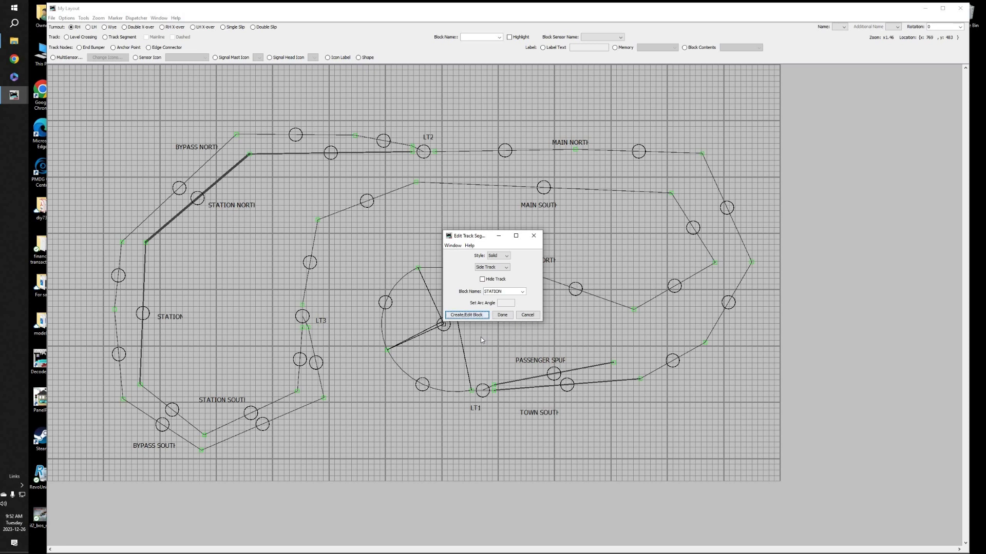
click(502, 316)
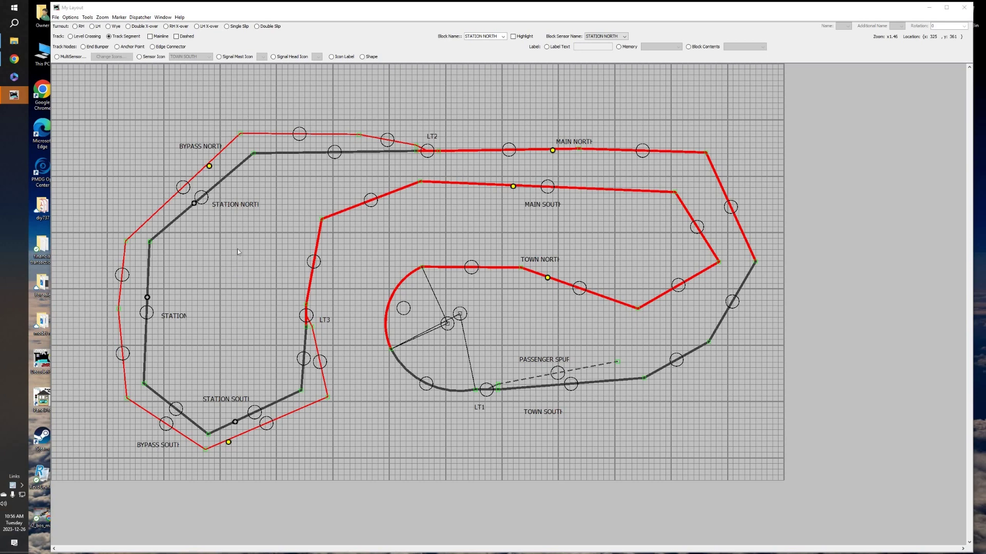
Step: Toggle the sensor icon beside the BYPASS NORTH label to mark that block unoccupied
click(209, 166)
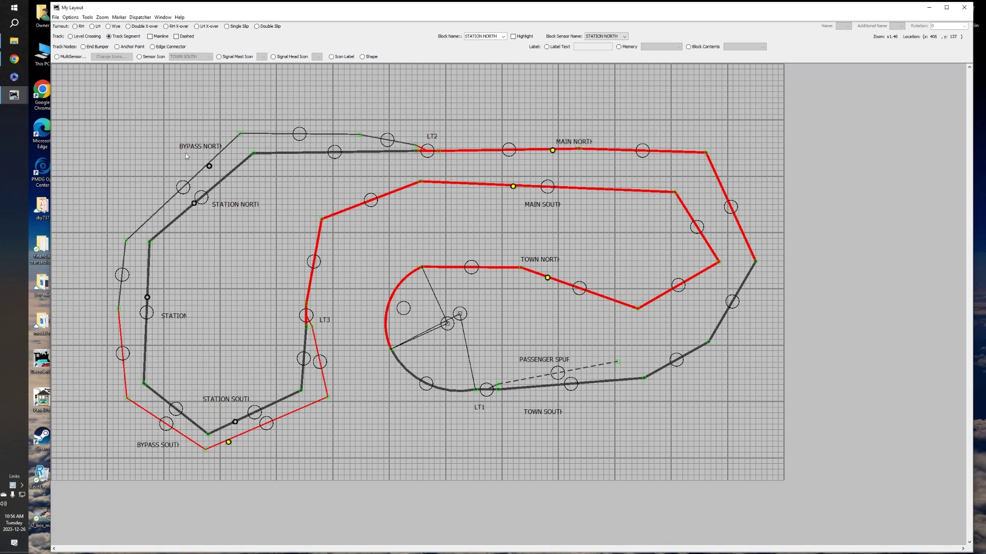
Step: Check which blocks are assigned to the track segments around the BYPASS NORTH label and to turnout LT2
right_click(300, 134)
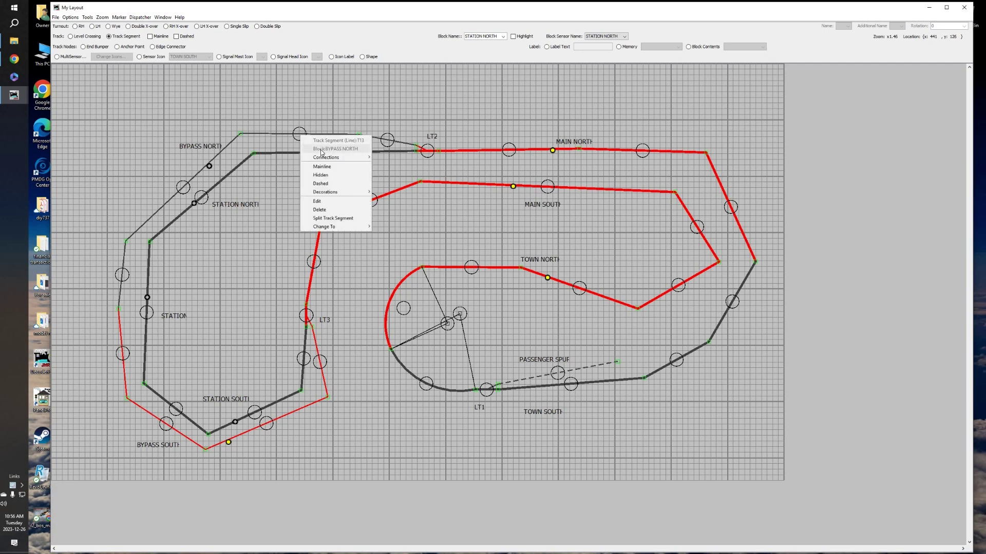
click(244, 186)
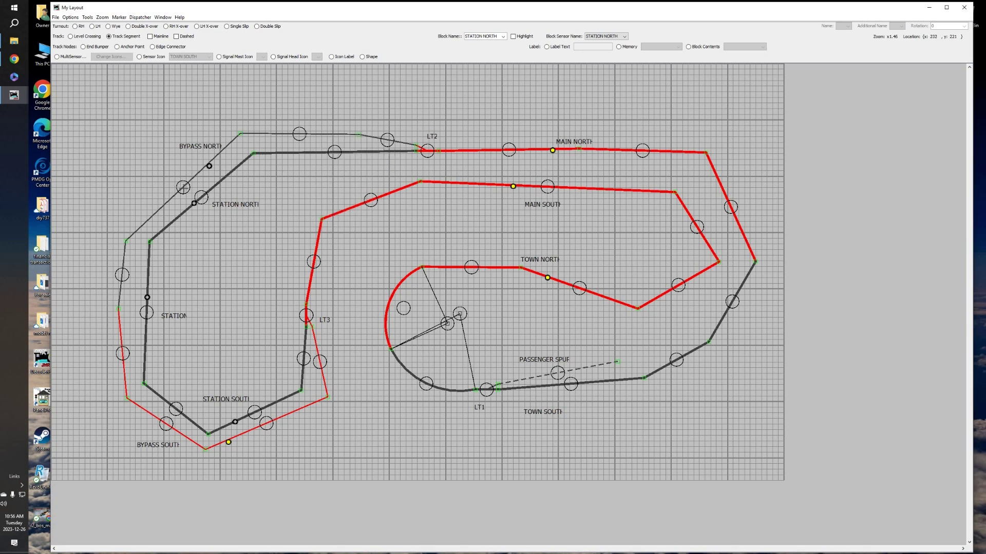
right_click(184, 189)
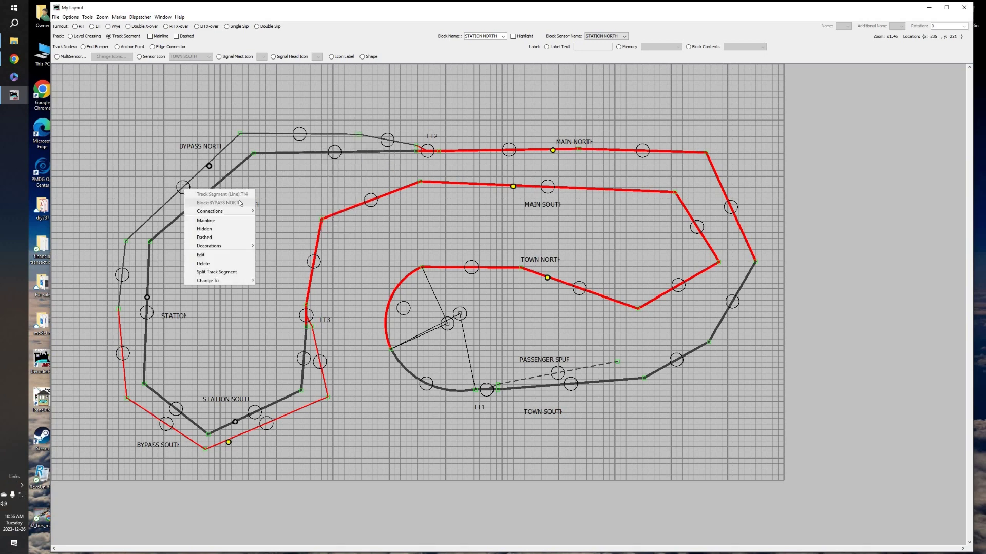
key(Escape)
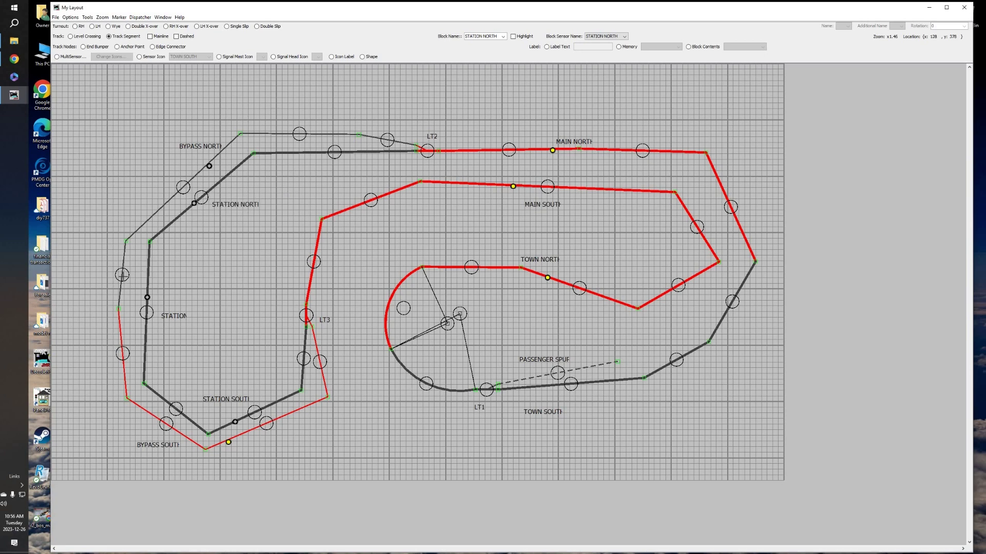
right_click(122, 276)
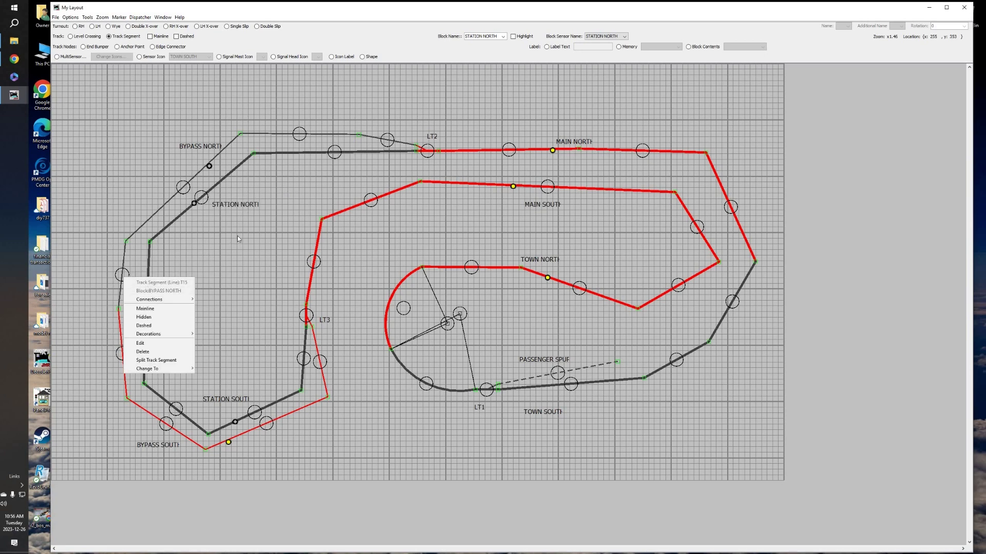
key(Escape)
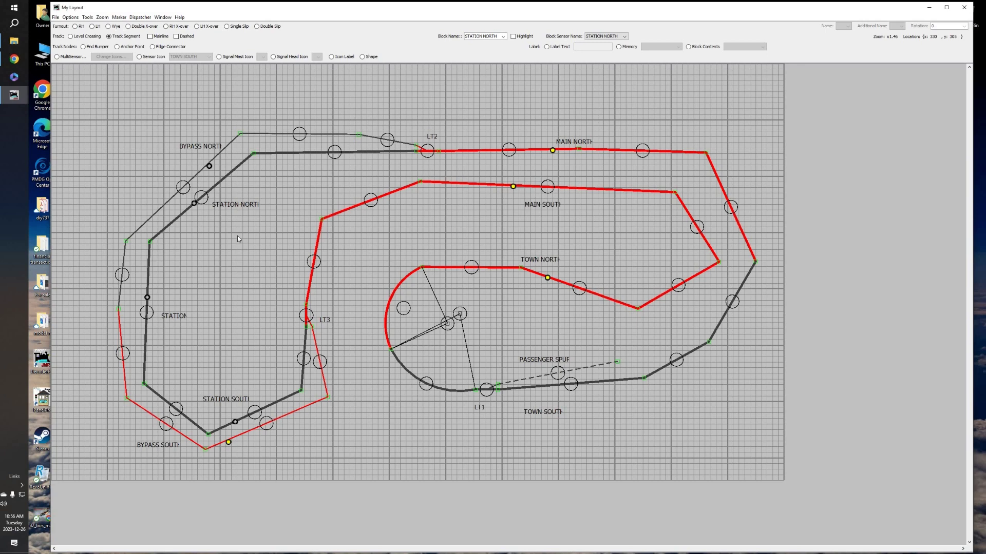
right_click(427, 151)
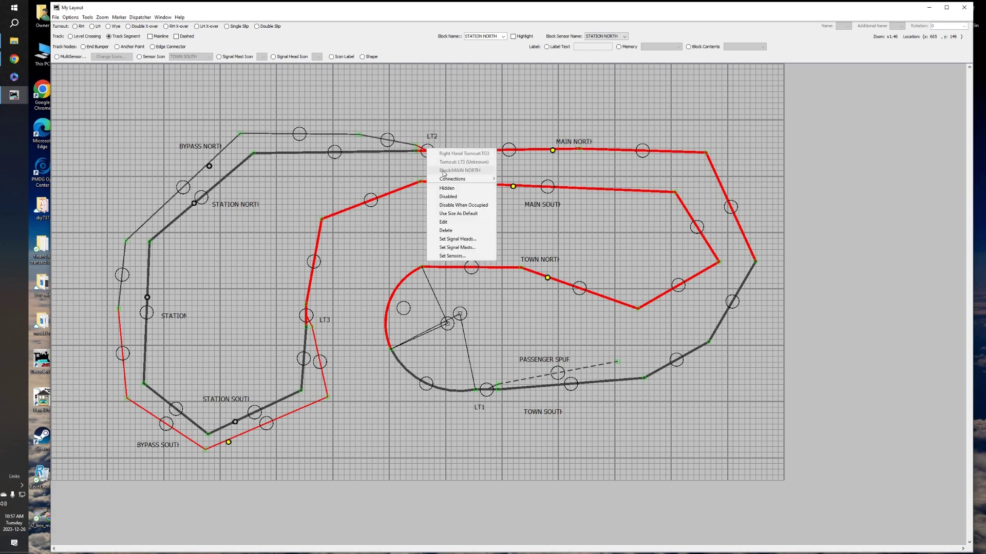
click(438, 146)
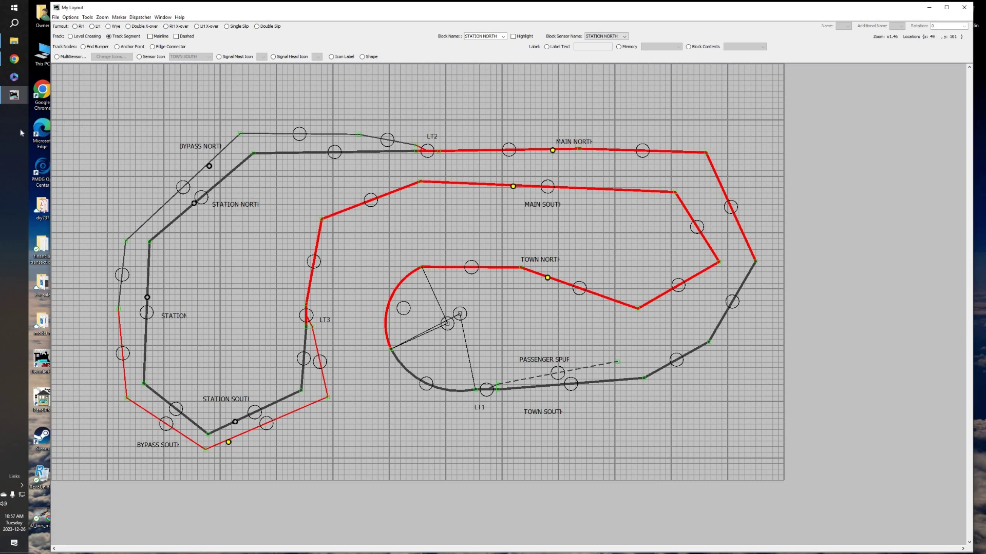
Step: Review the Blocks, Turnouts and Sensors tables from the PanelPro window and close them
mouse_move(19, 96)
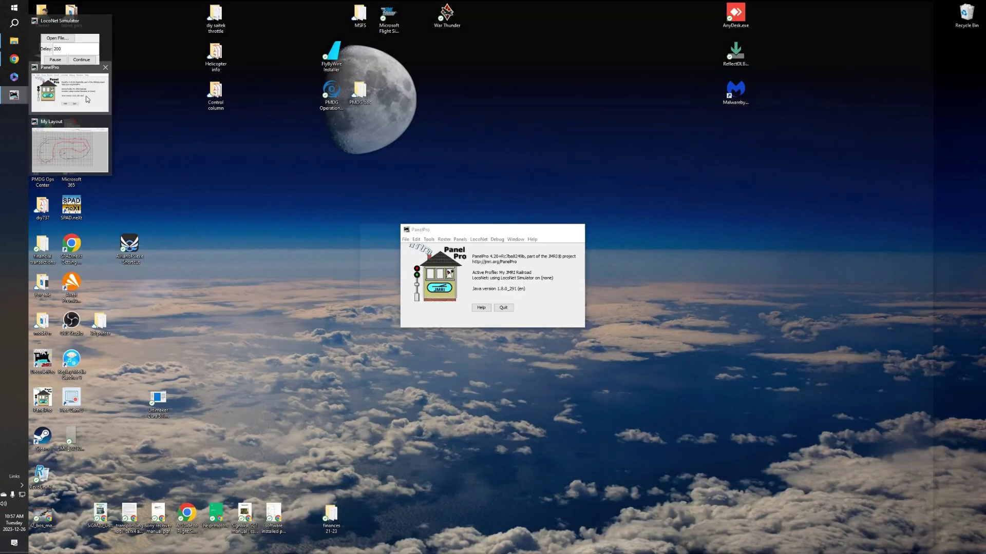
click(87, 99)
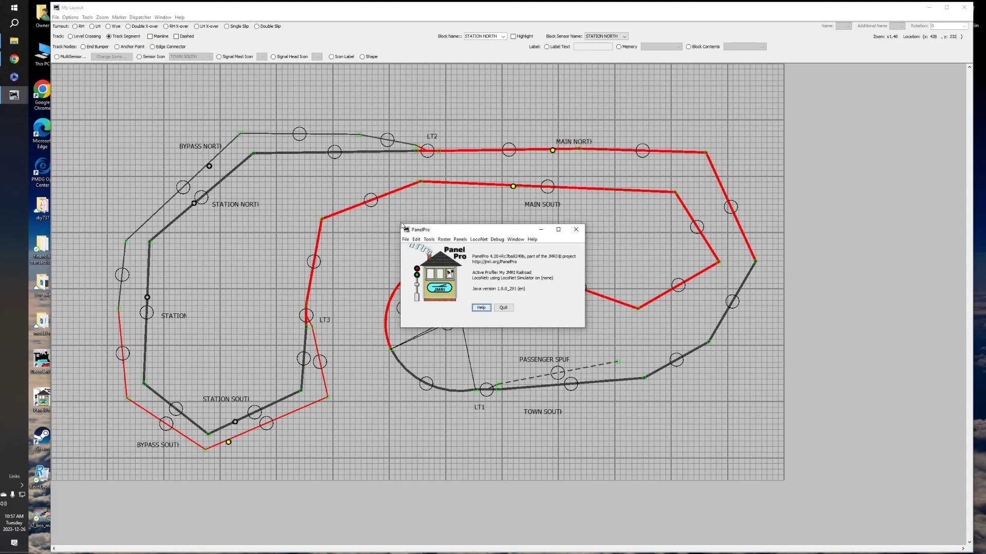
click(429, 240)
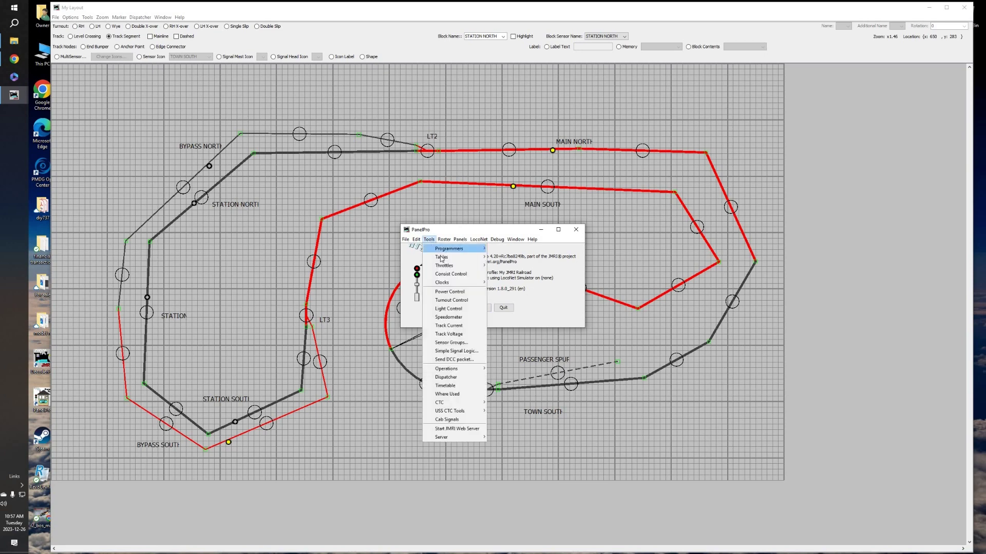
mouse_move(441, 258)
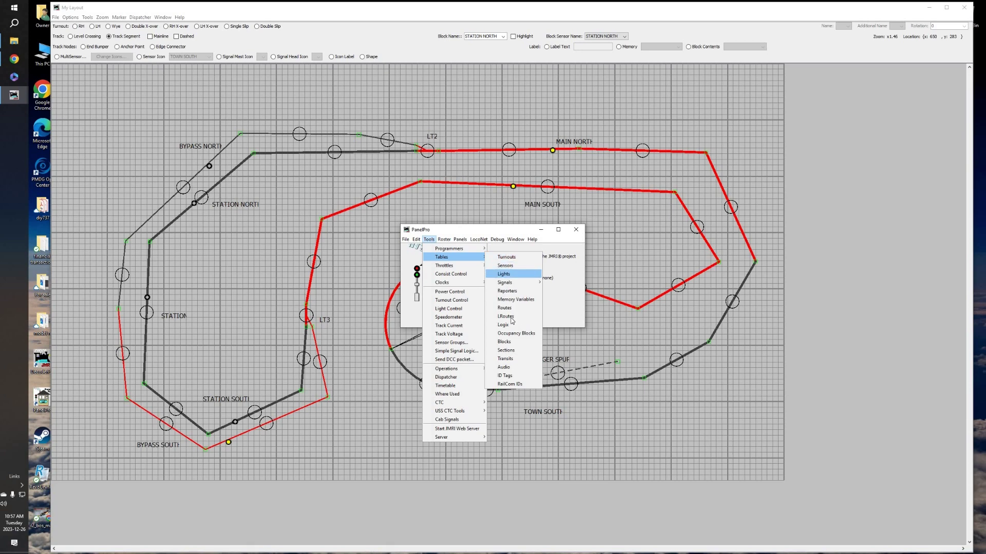
click(514, 344)
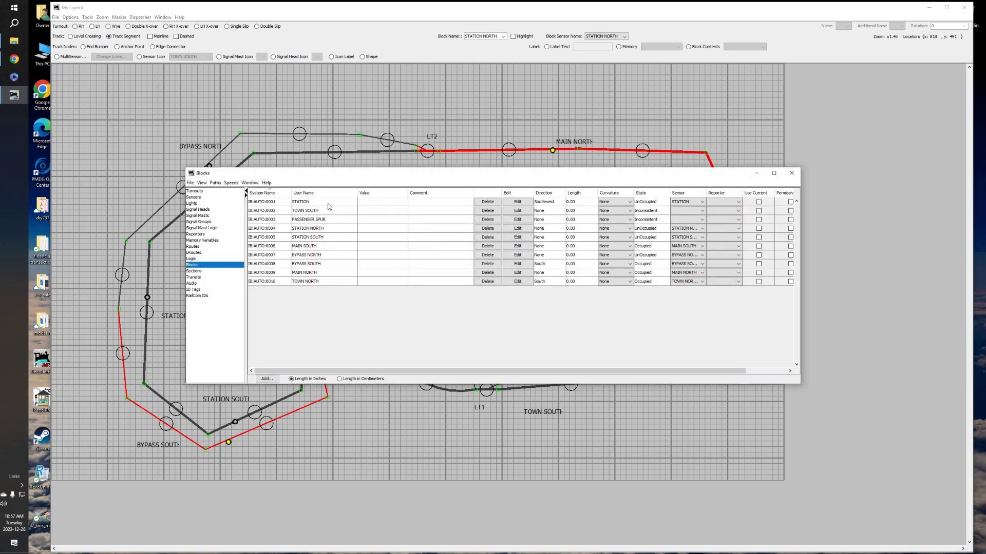
drag(344, 178, 472, 202)
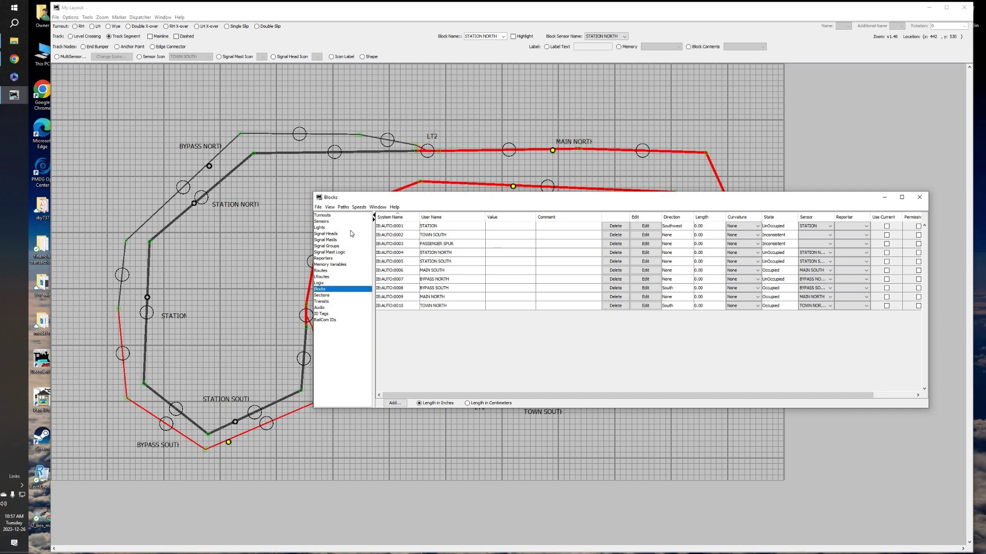
click(329, 216)
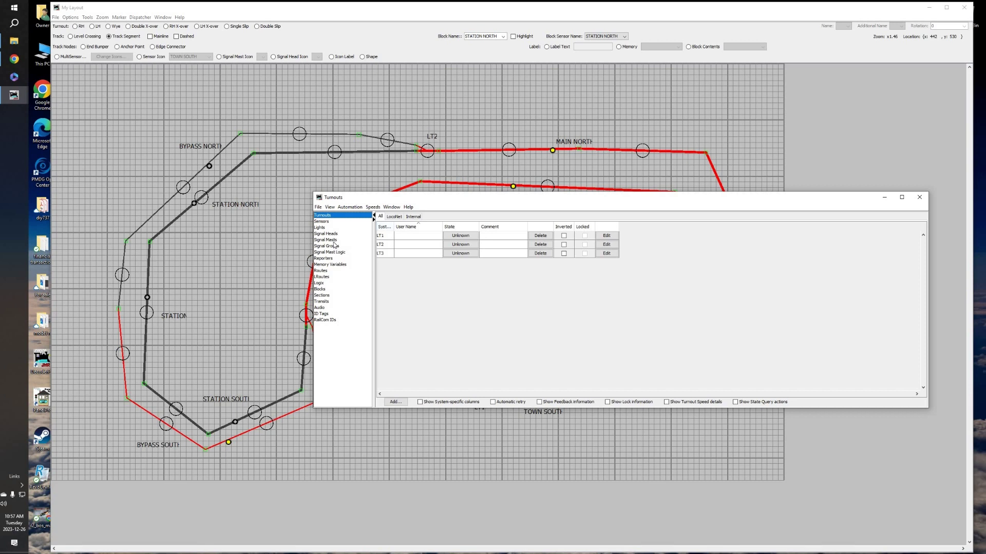
click(321, 221)
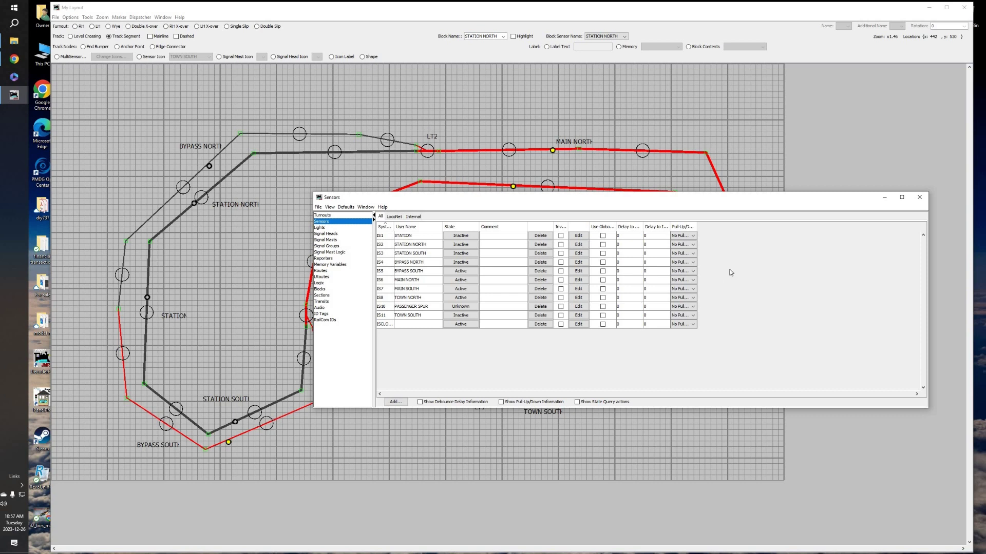
click(919, 197)
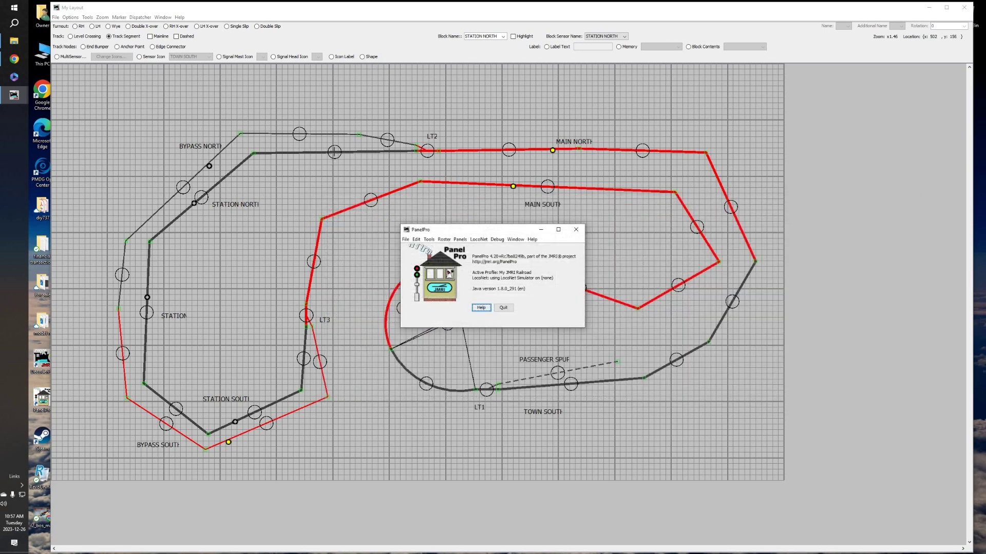
Step: Inspect the occupancy sensor choice of the STATION NORTH block, starting from the track segment that leads into turnout LT2
right_click(335, 153)
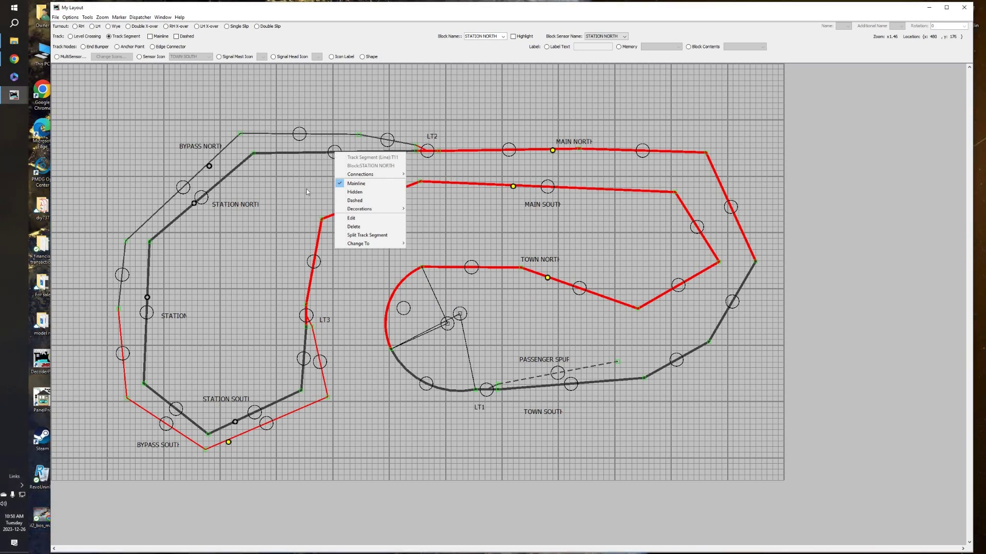
click(352, 219)
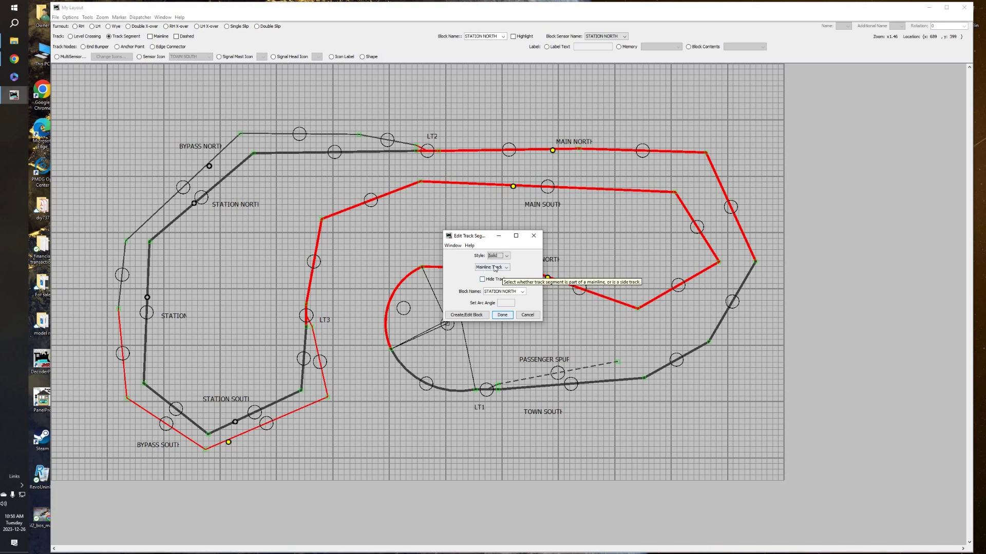
click(465, 318)
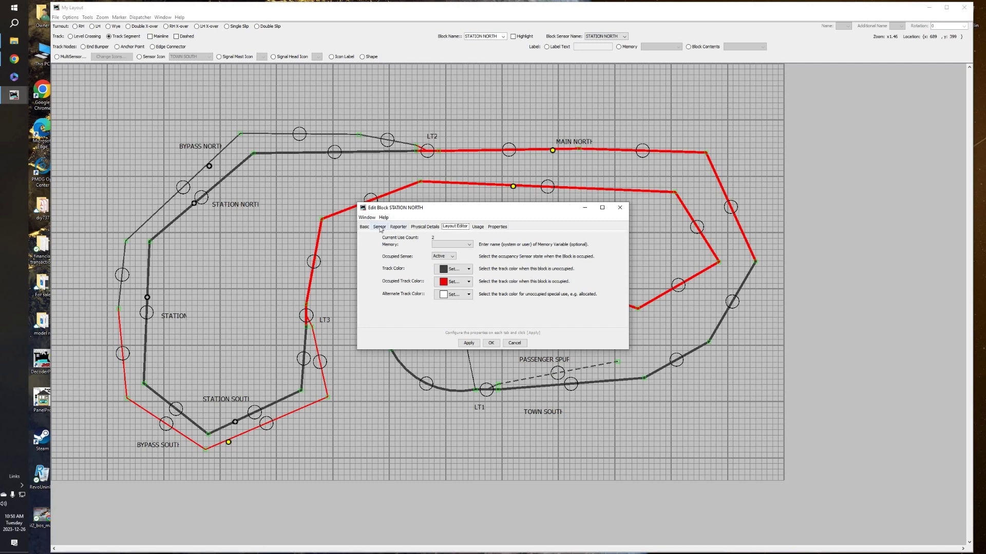
click(379, 227)
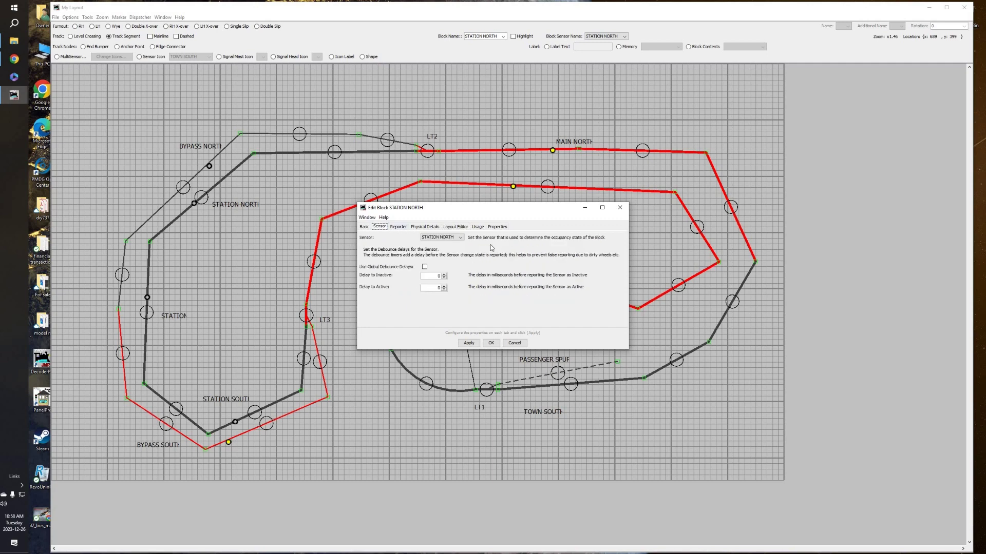
click(461, 238)
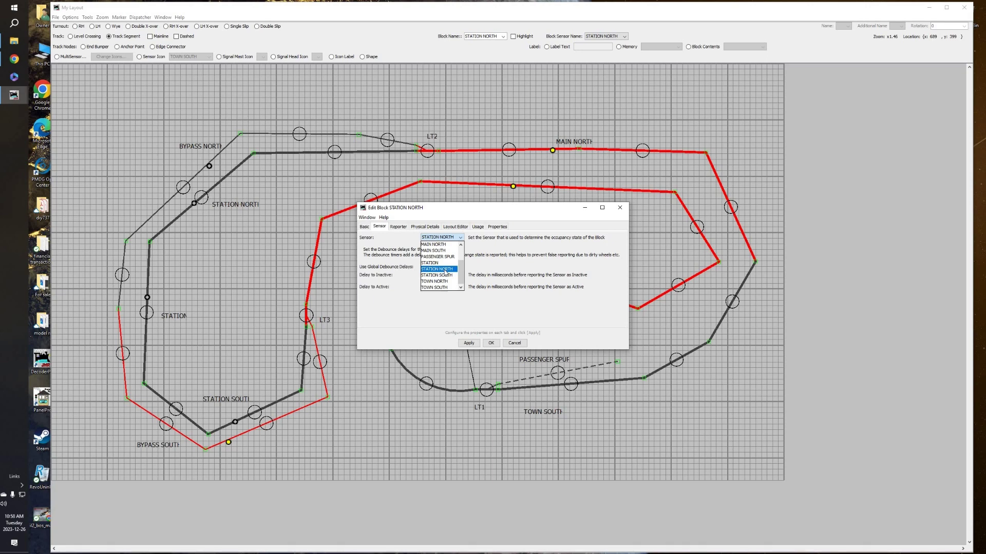
click(519, 344)
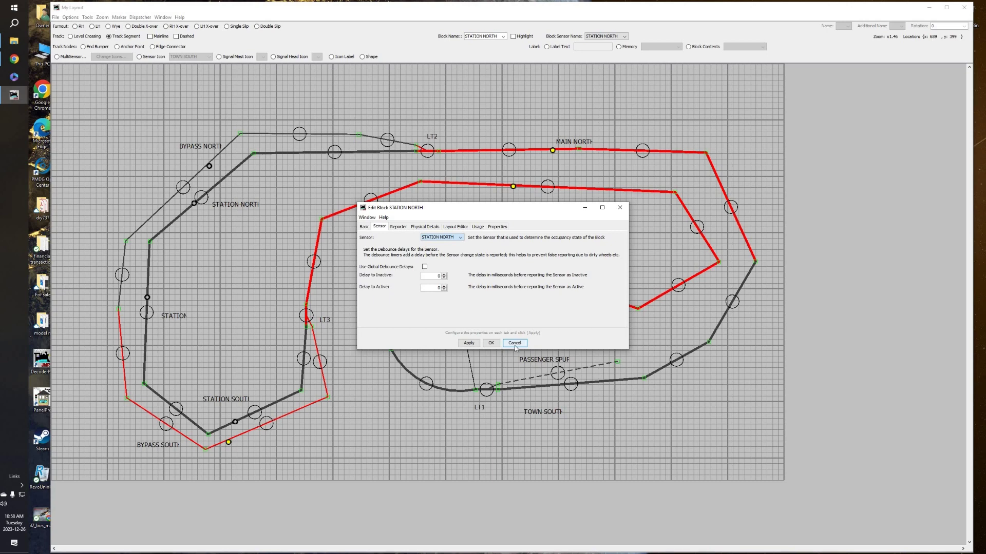
click(491, 344)
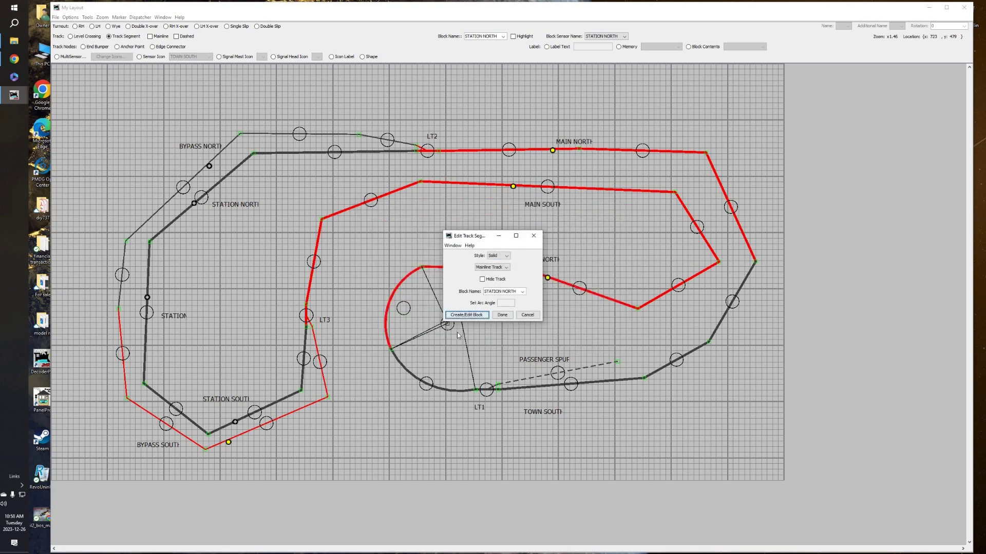
click(502, 314)
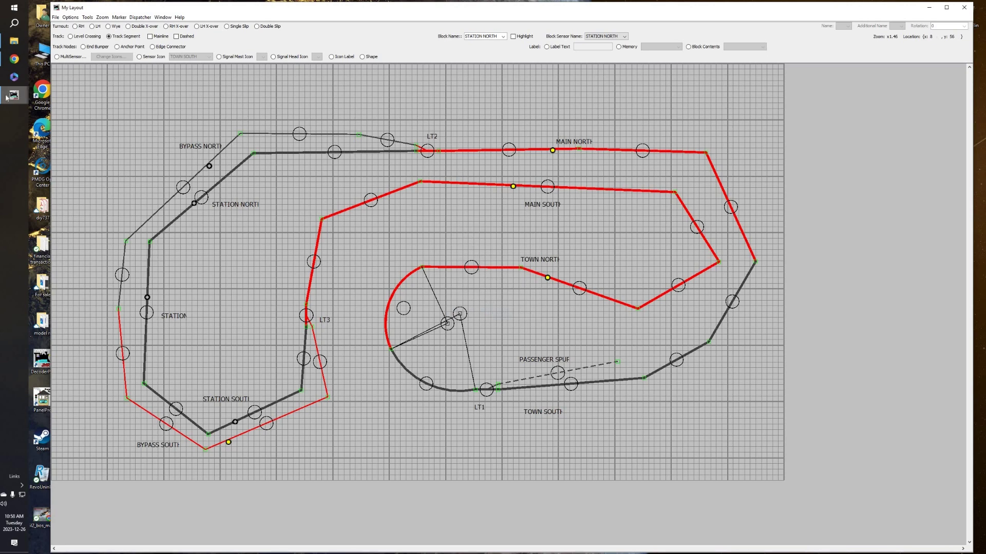
Step: Examine the list of sensors in the Sensors table from the PanelPro window and close the table
mouse_move(7, 97)
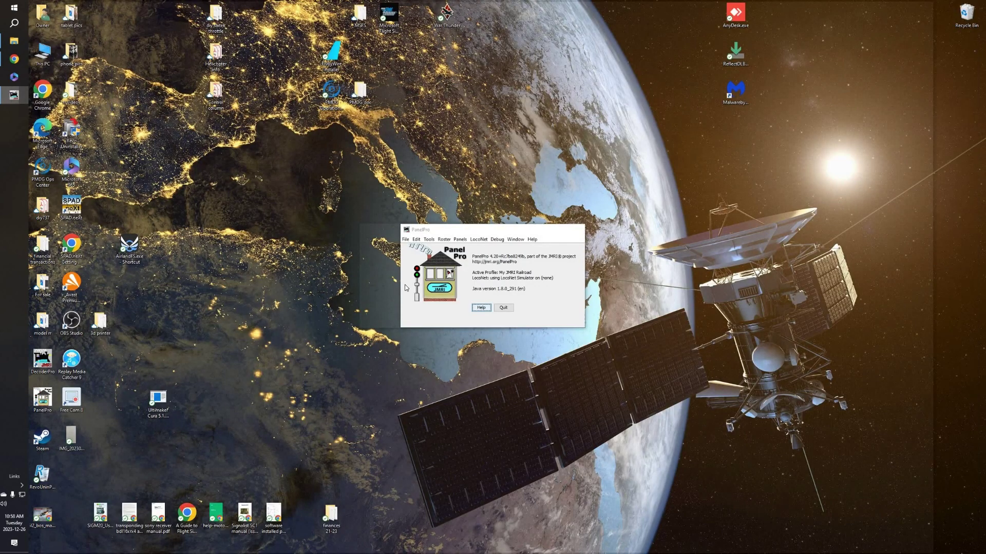
click(102, 97)
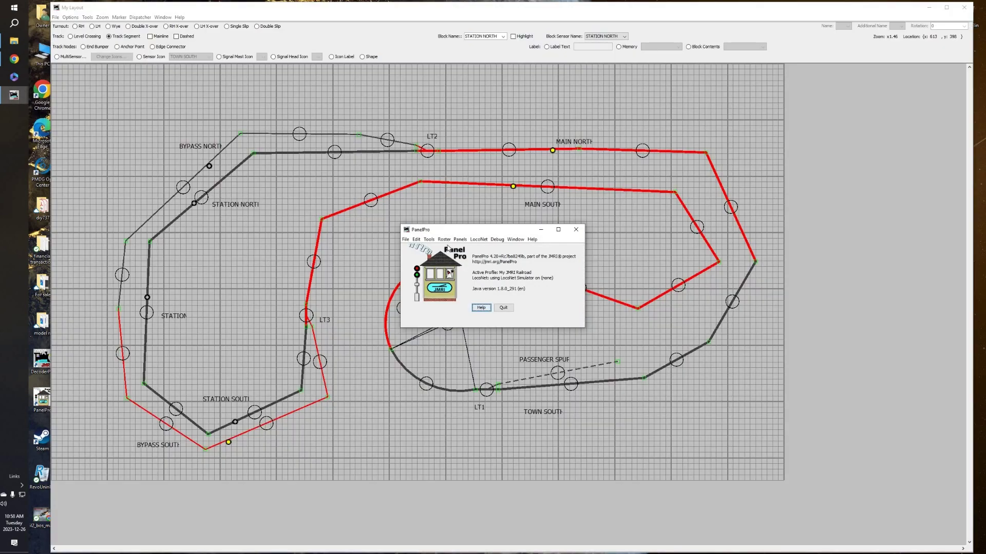
click(428, 239)
mouse_move(458, 257)
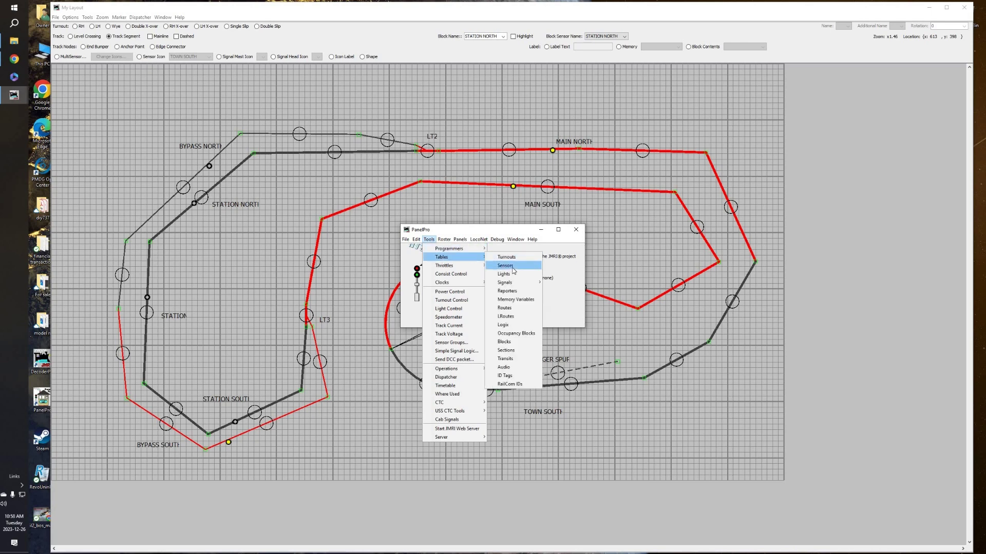
click(513, 271)
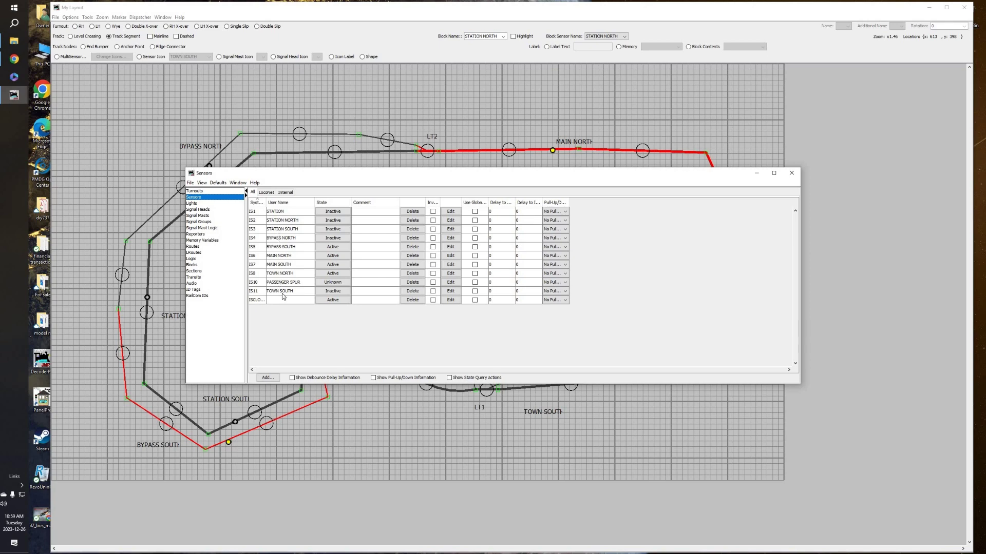
drag(361, 175, 510, 266)
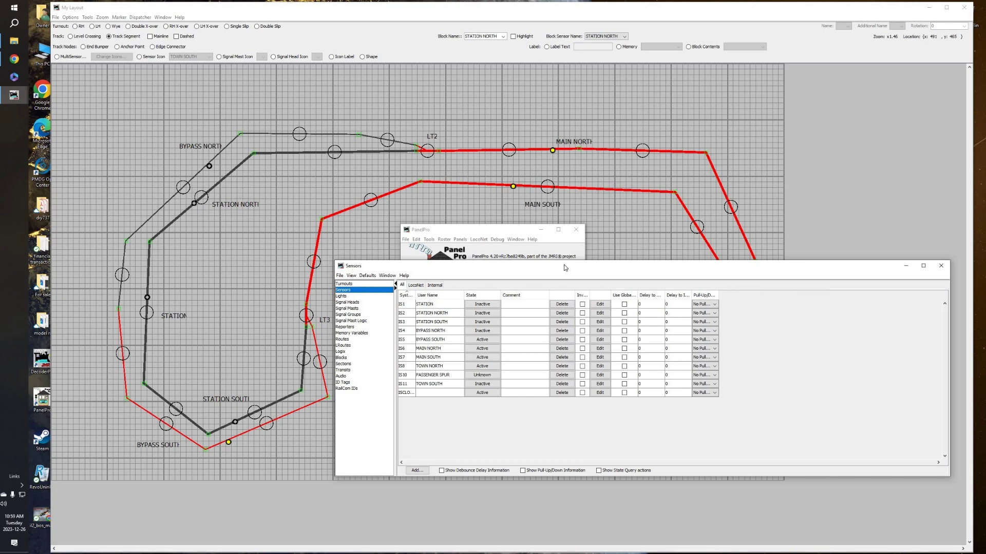
drag(865, 263, 763, 151)
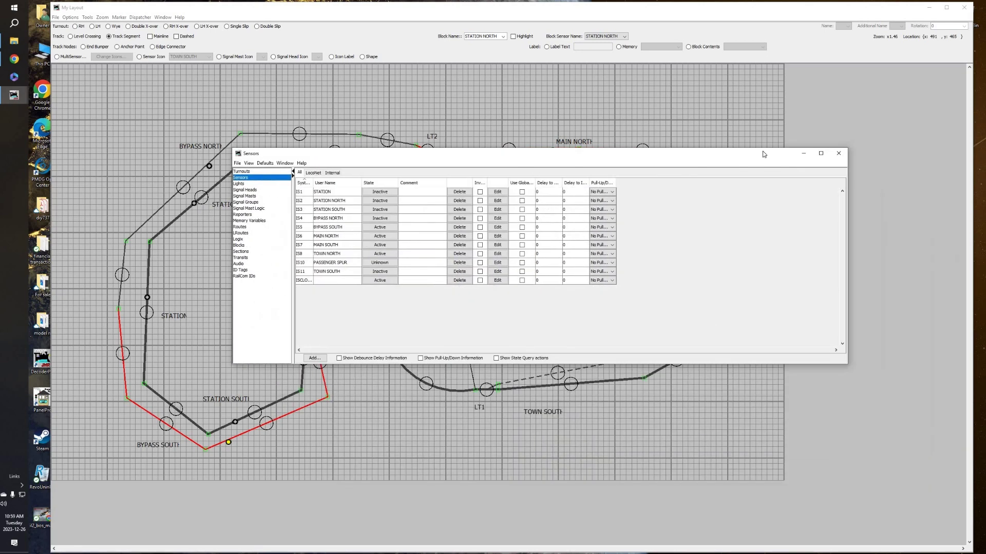
click(838, 153)
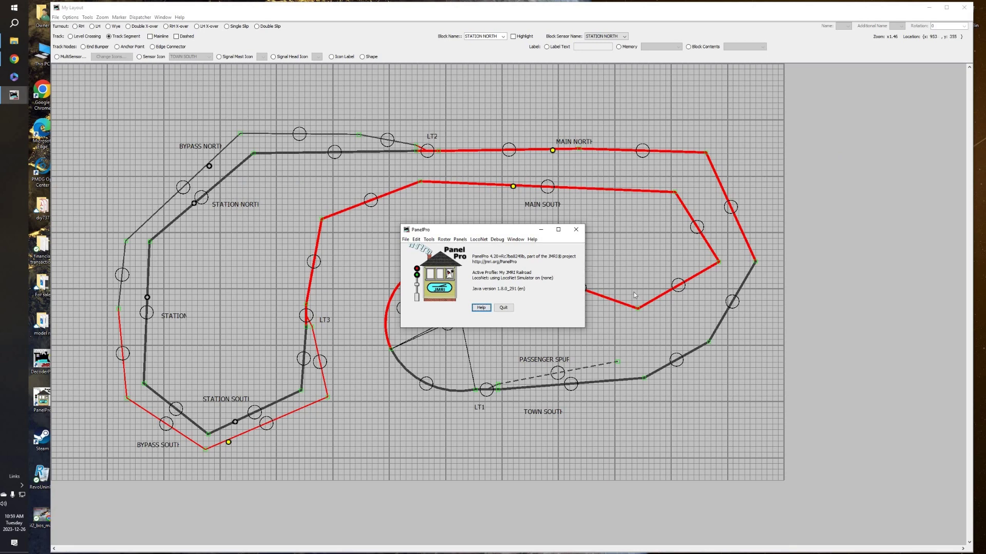
Step: Assign the TOWN SOUTH sensor as the occupancy sensor of the TOWN SOUTH block, starting from the track segment above the TOWN SOUTH label
click(617, 332)
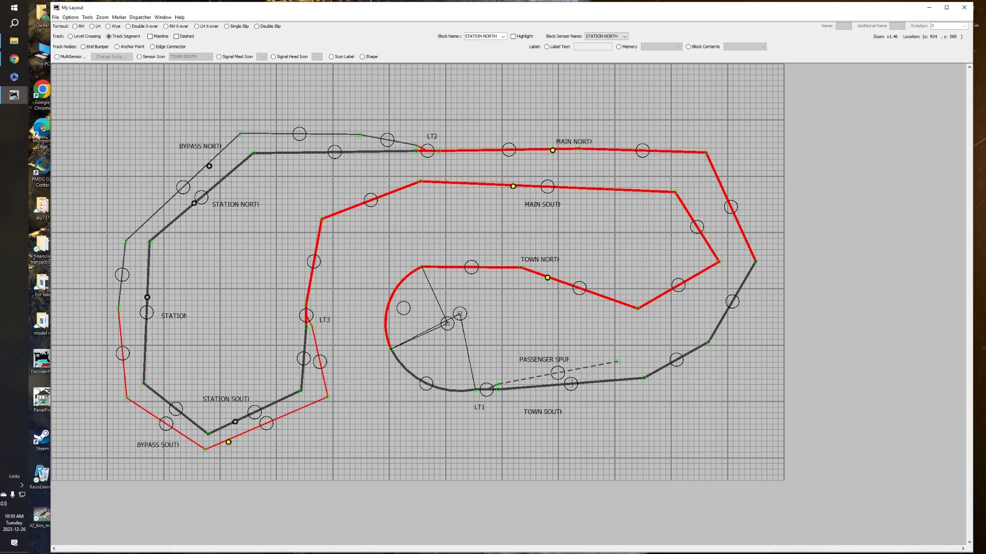
right_click(573, 385)
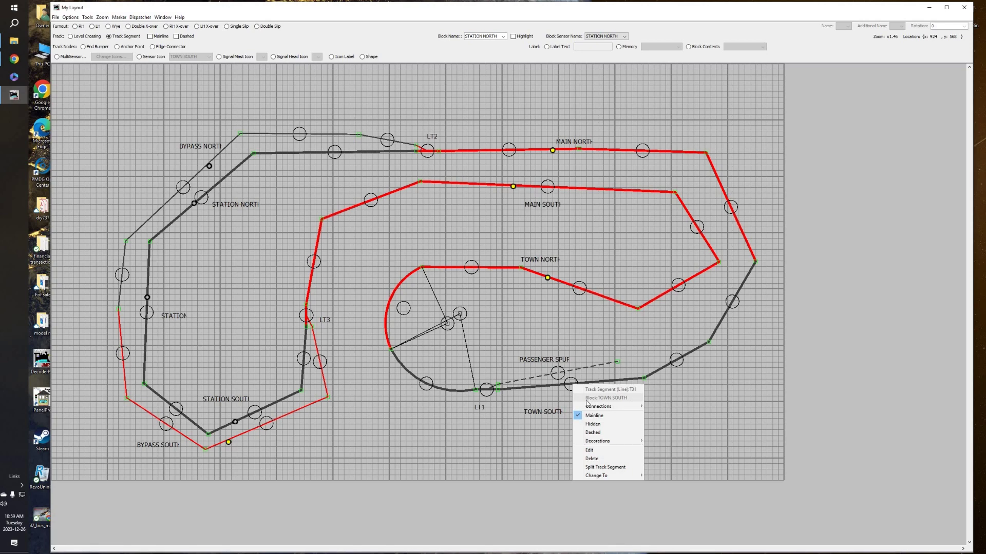
click(591, 450)
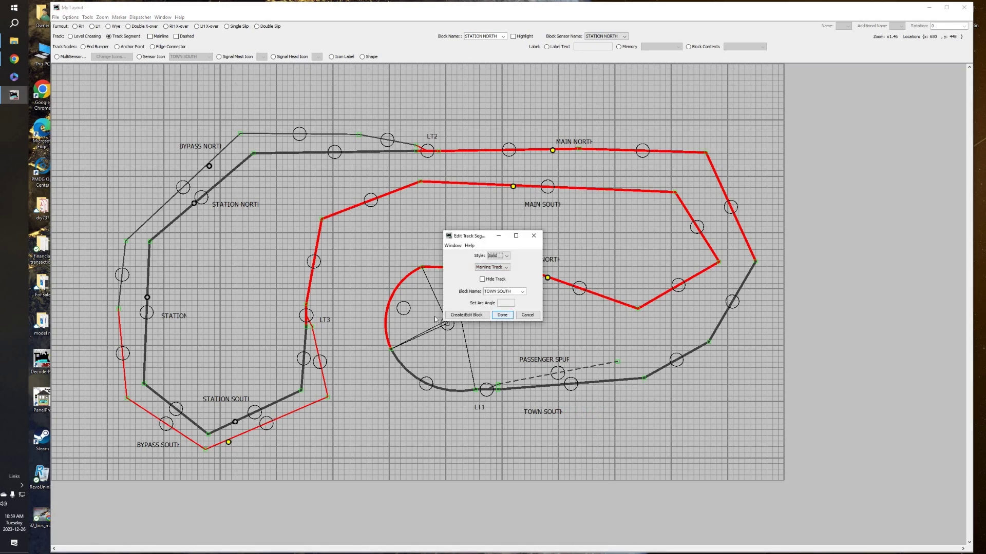
click(467, 315)
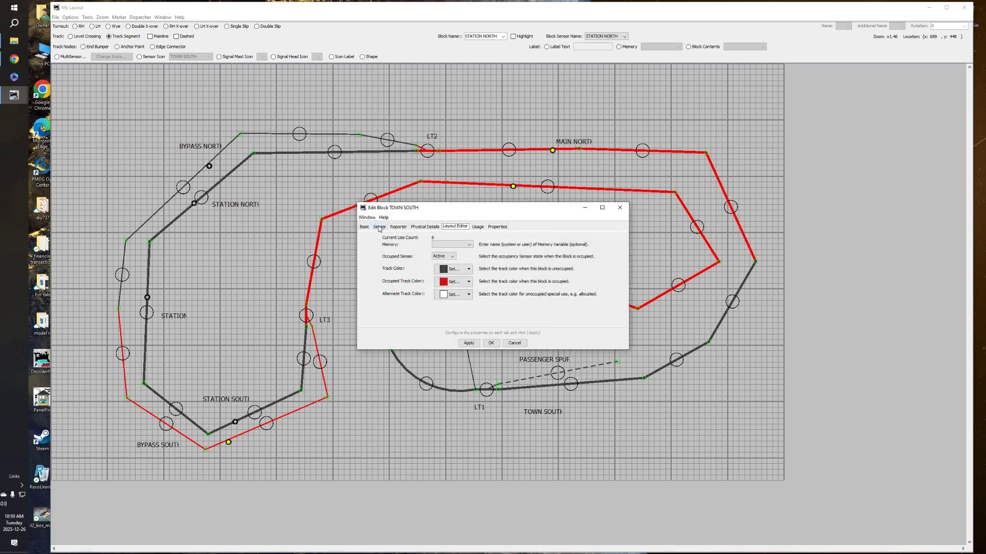
click(379, 227)
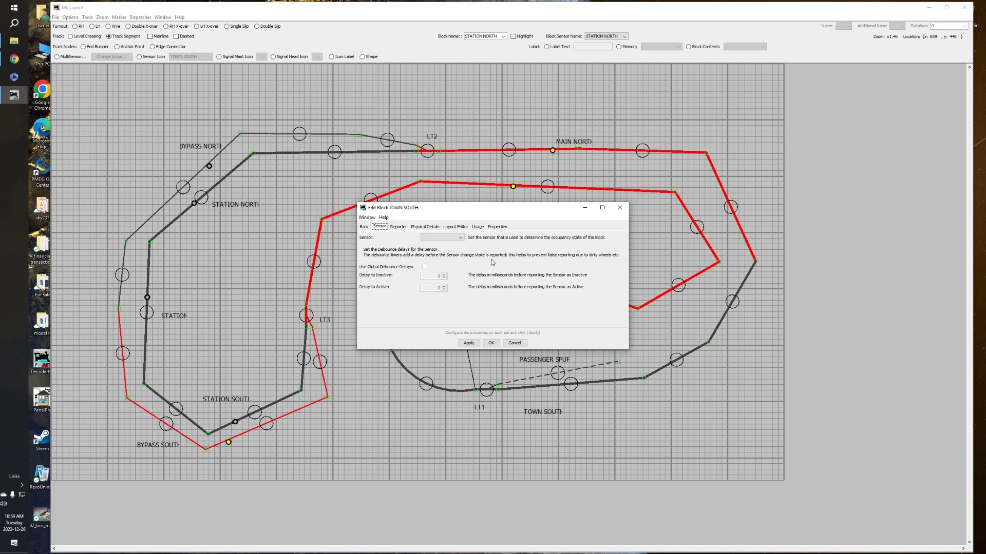
click(462, 239)
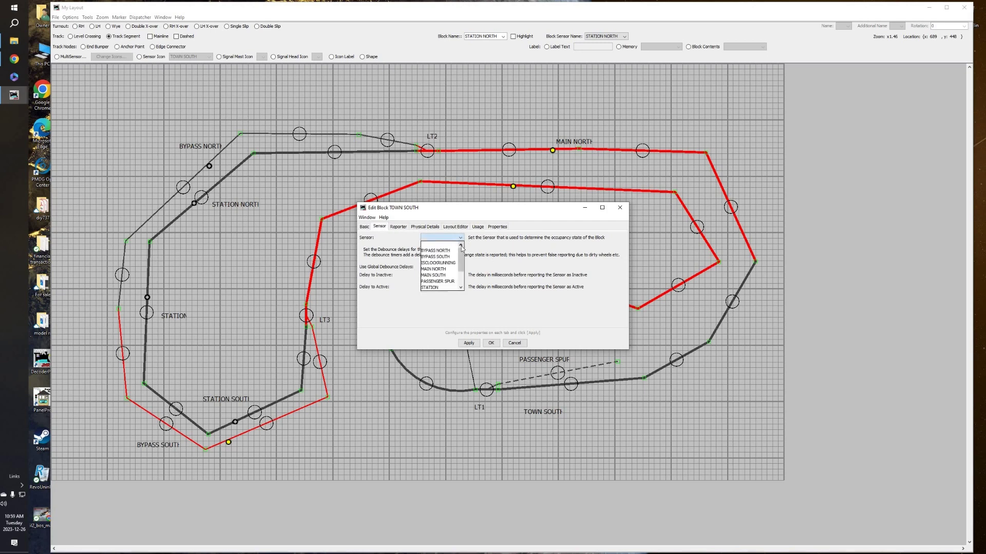
drag(461, 264, 461, 282)
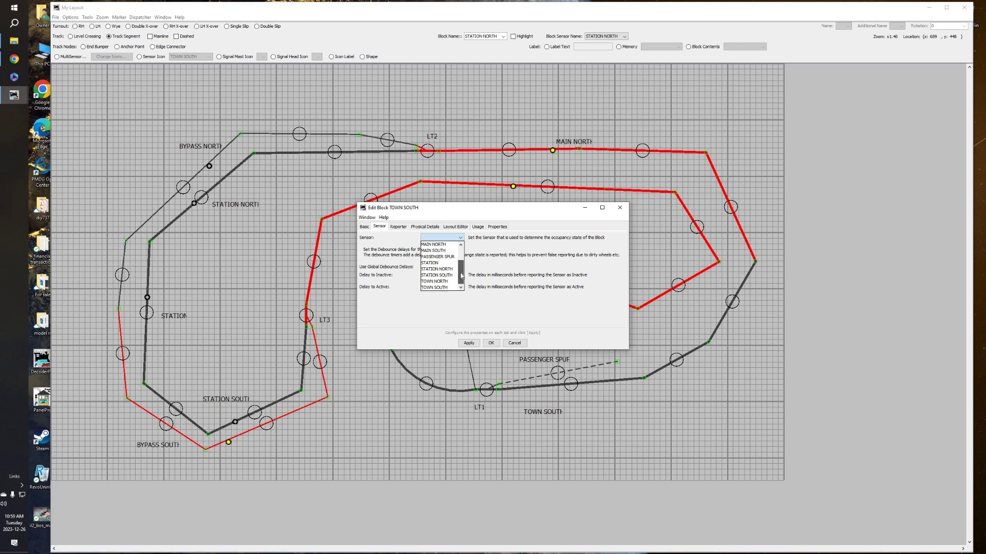
click(436, 288)
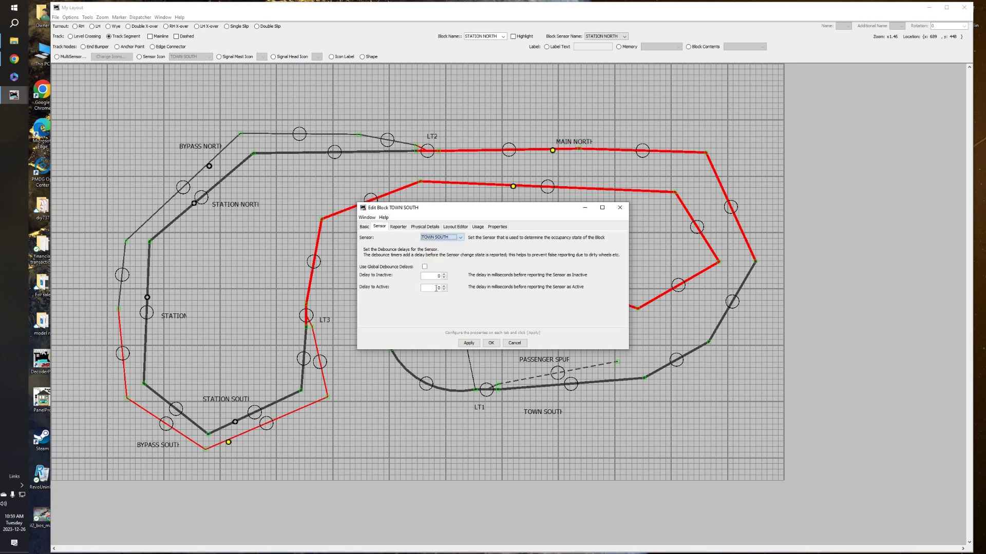
click(468, 344)
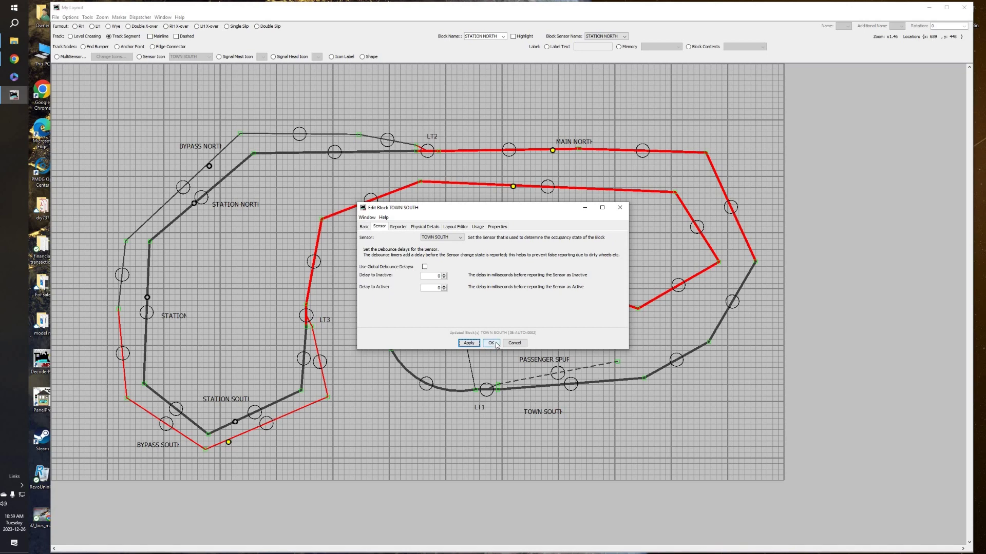
click(491, 343)
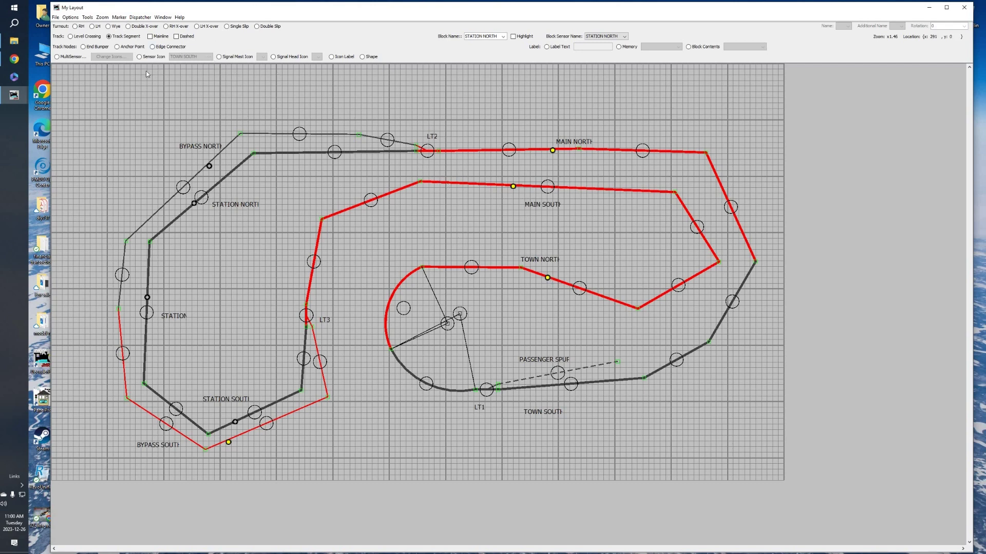
Step: Place a TOWN SOUTH sensor icon on the track above the TOWN SOUTH label
click(139, 57)
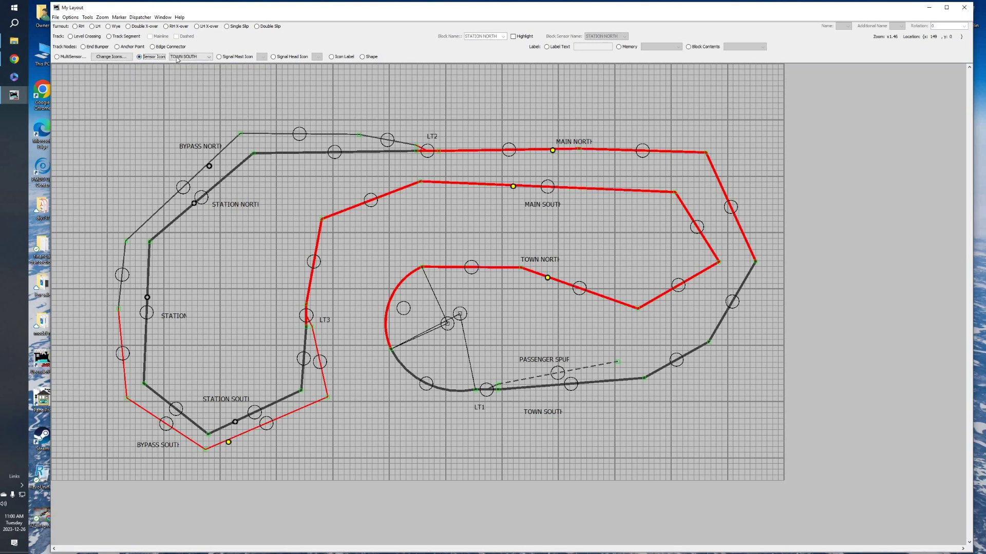
click(210, 57)
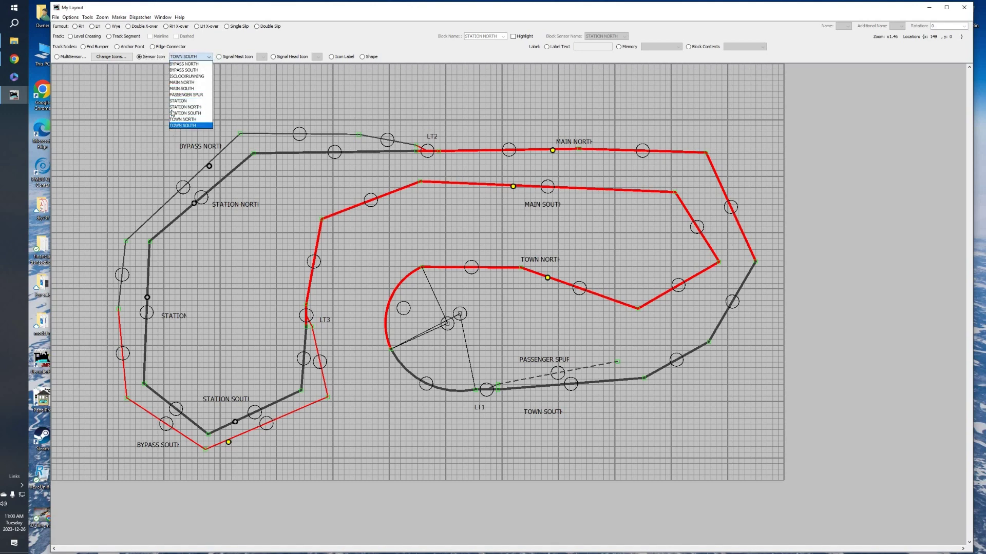
click(193, 57)
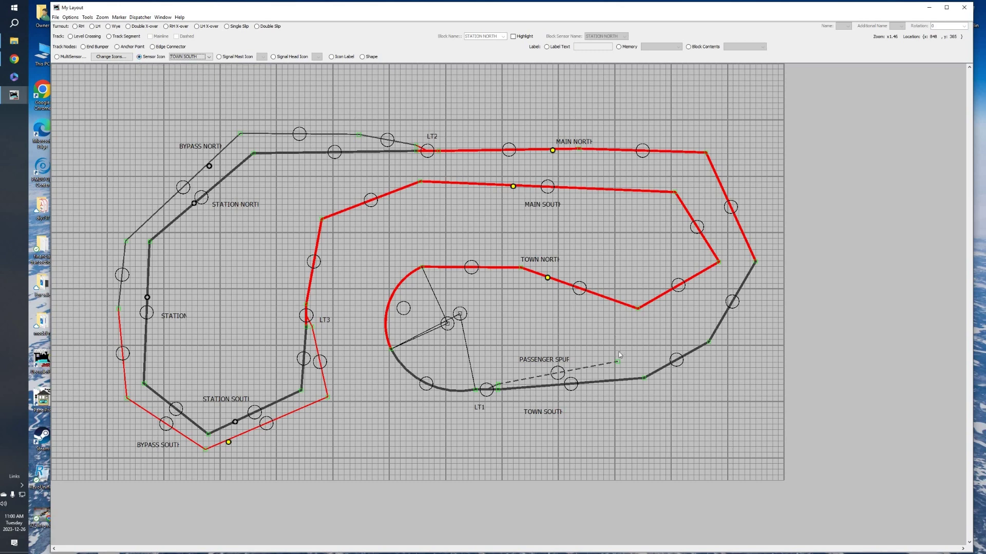
shift+click(590, 387)
Step: Check the occupancy sensor assigned to the TOWN SOUTH block from its track segment and accept the existing settings
right_click(572, 384)
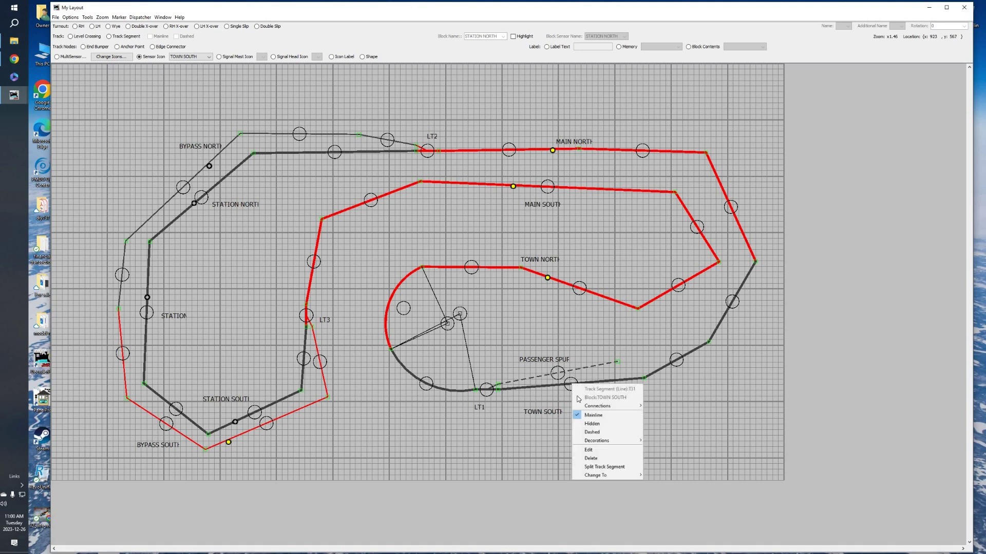
click(600, 452)
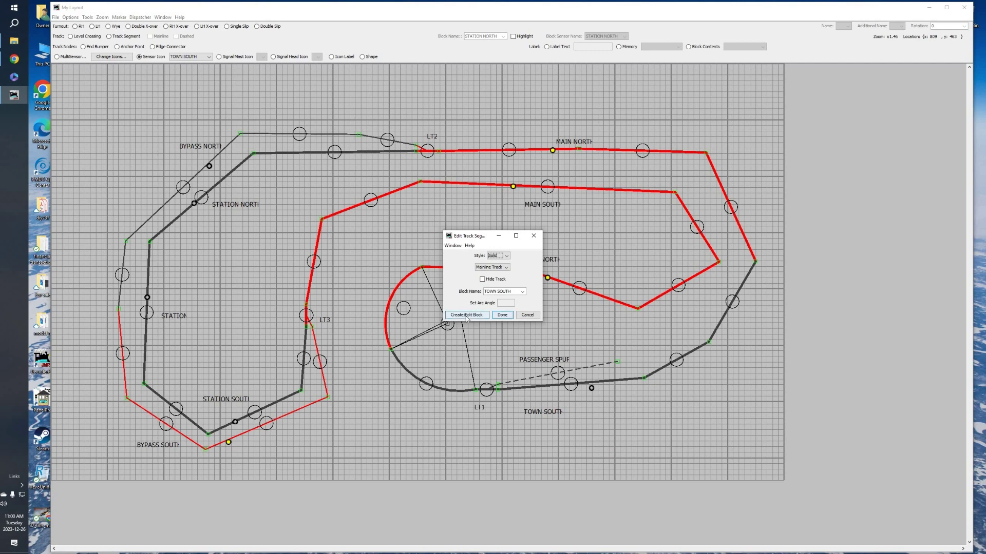
click(467, 315)
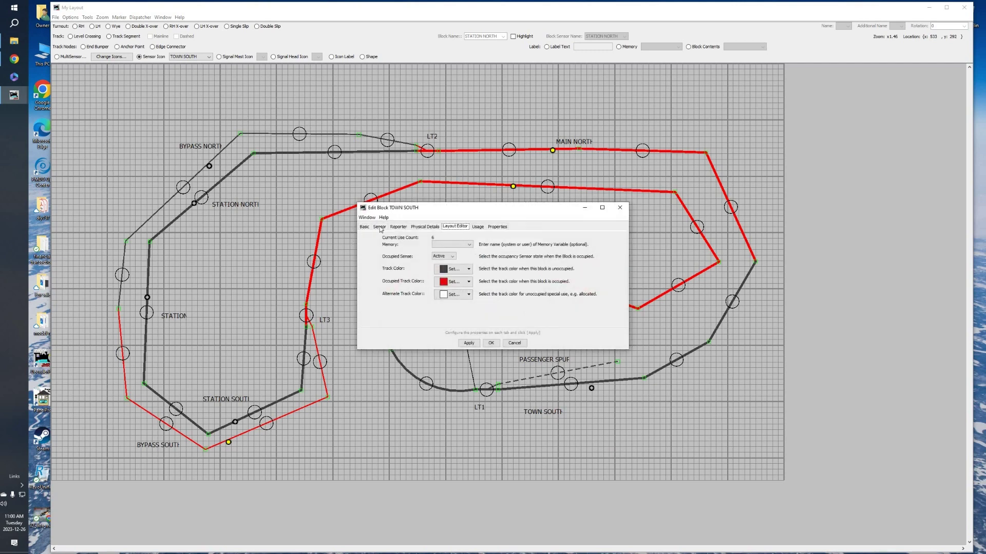
click(380, 228)
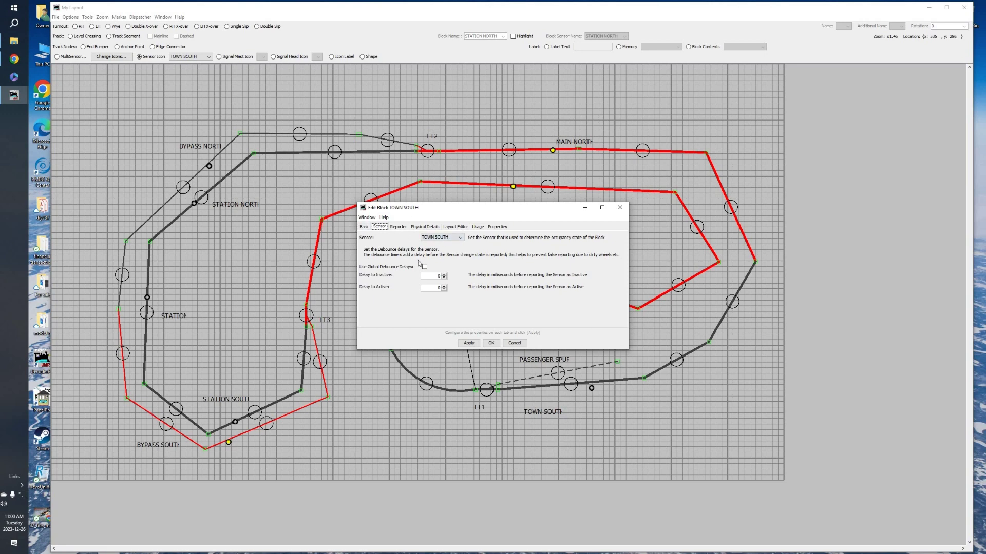
click(474, 344)
click(490, 343)
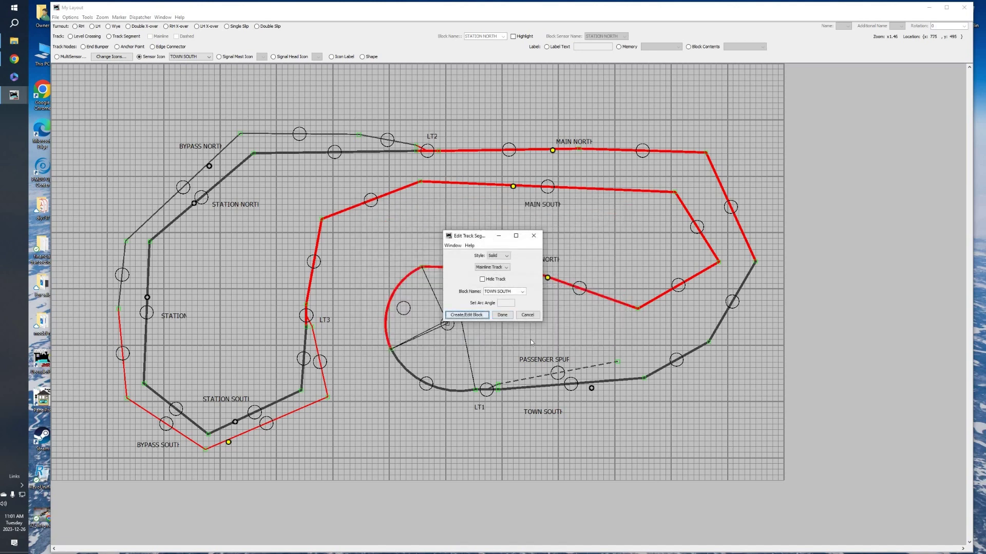
click(506, 317)
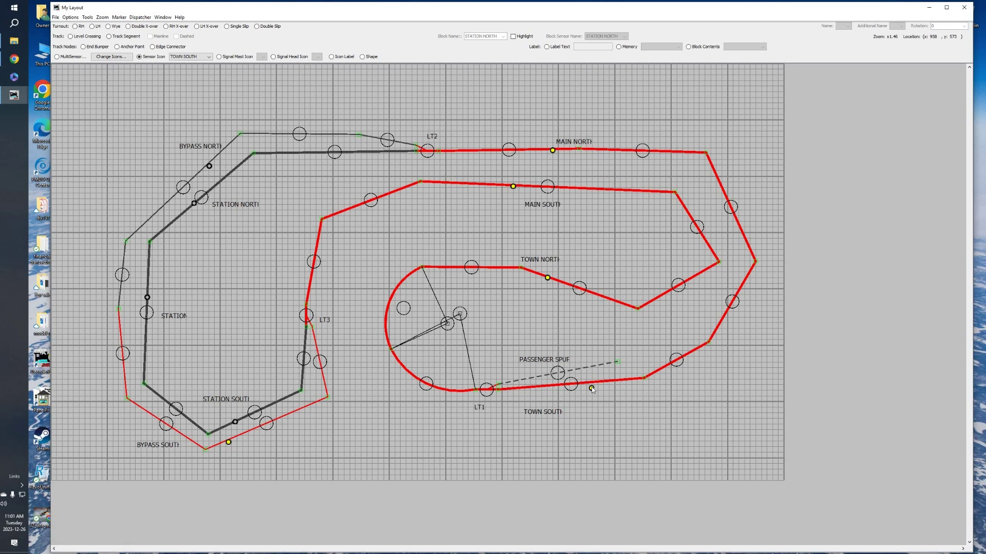
Step: Toggle the TOWN SOUTH sensor icon to test the block occupancy and inspect the icons used for its sensor states
click(591, 389)
right_click(592, 390)
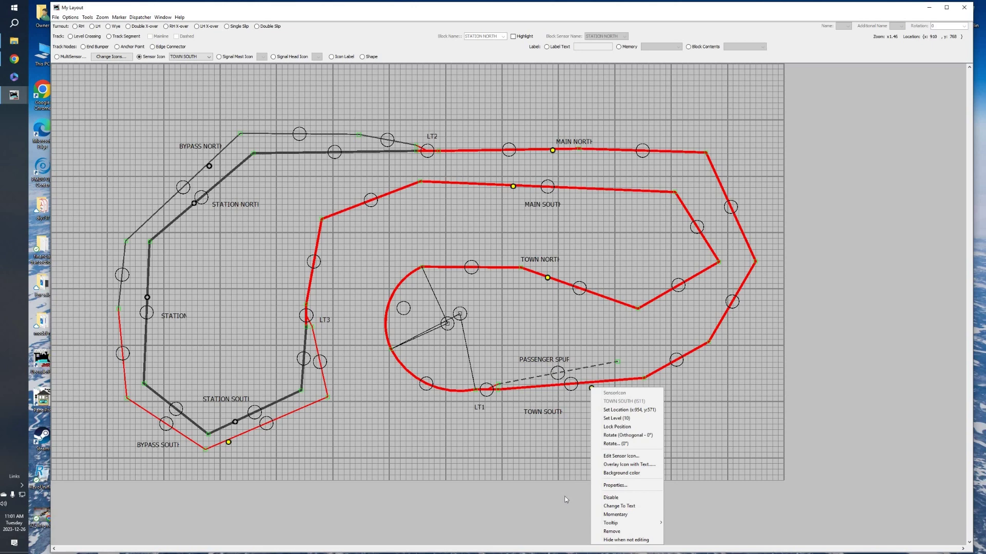
click(654, 457)
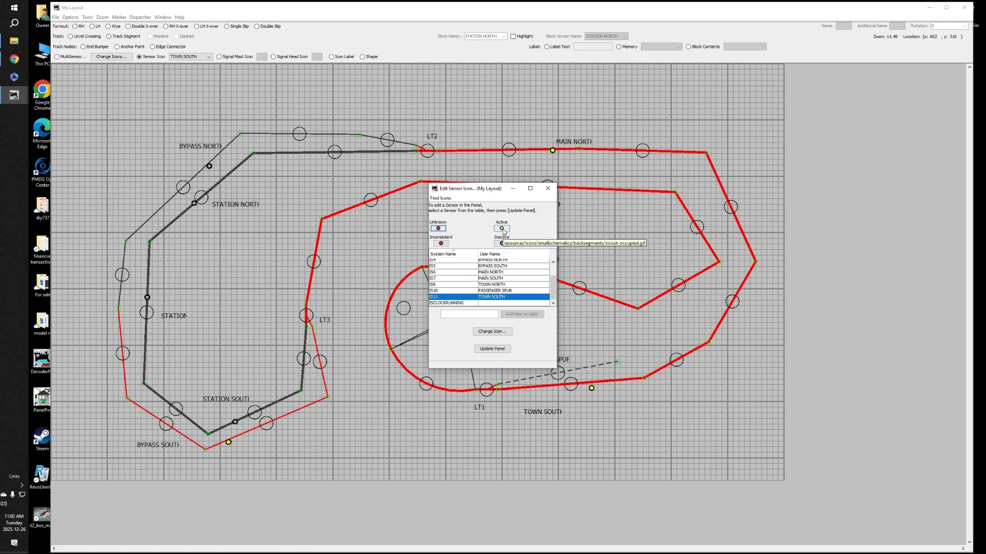
click(550, 190)
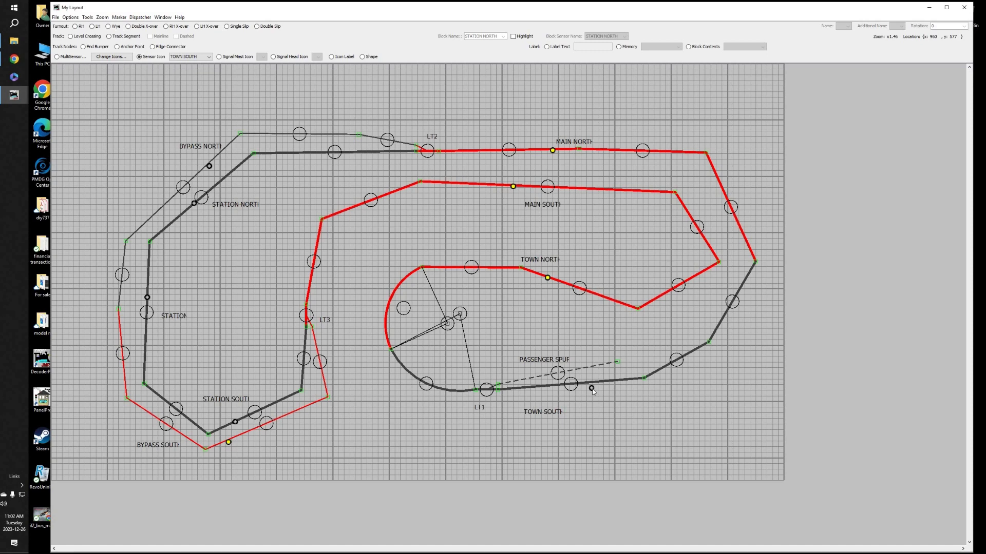
click(591, 389)
Step: Assign the PASSENGER SPUR sensor as the occupancy sensor of the PASSENGER SPUR block, starting from the dashed track segment
right_click(560, 374)
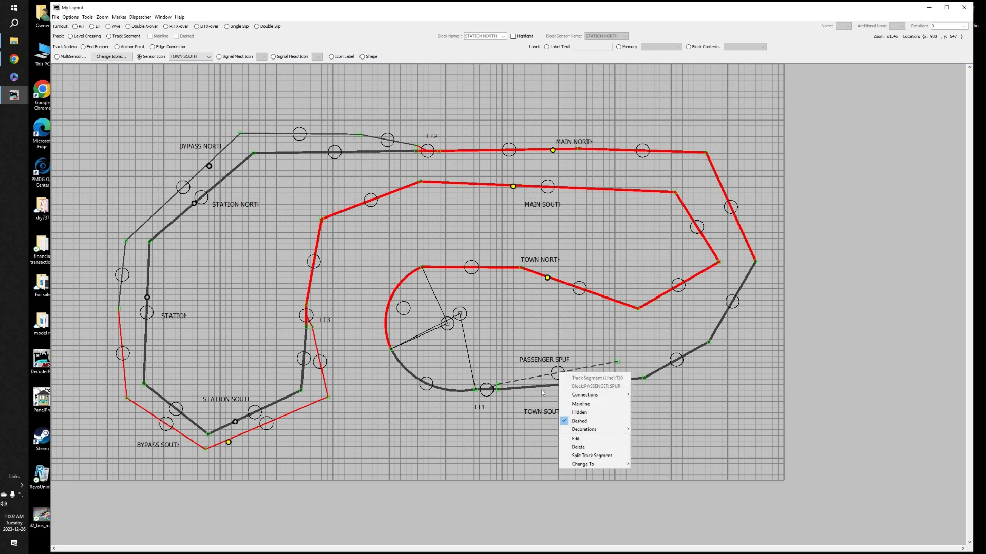
click(582, 440)
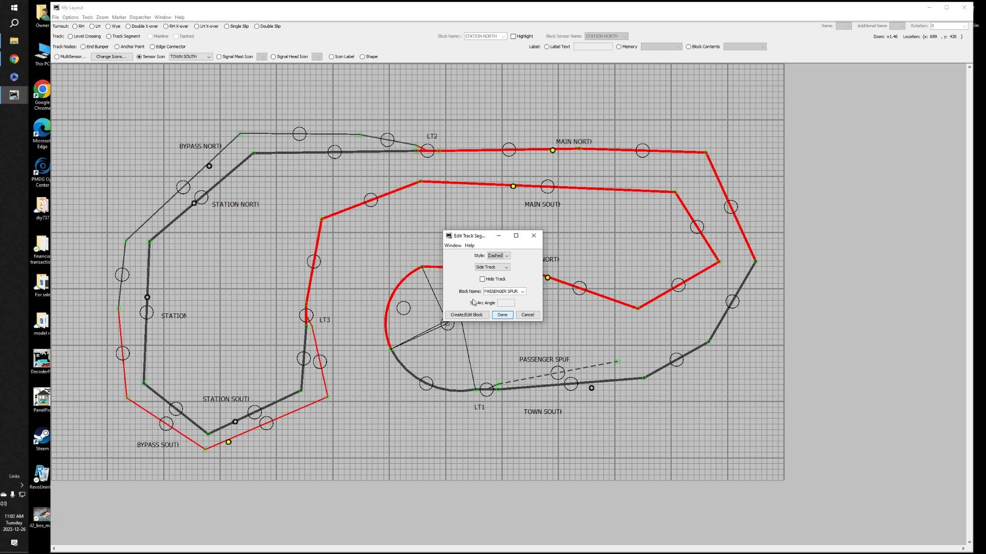
click(469, 317)
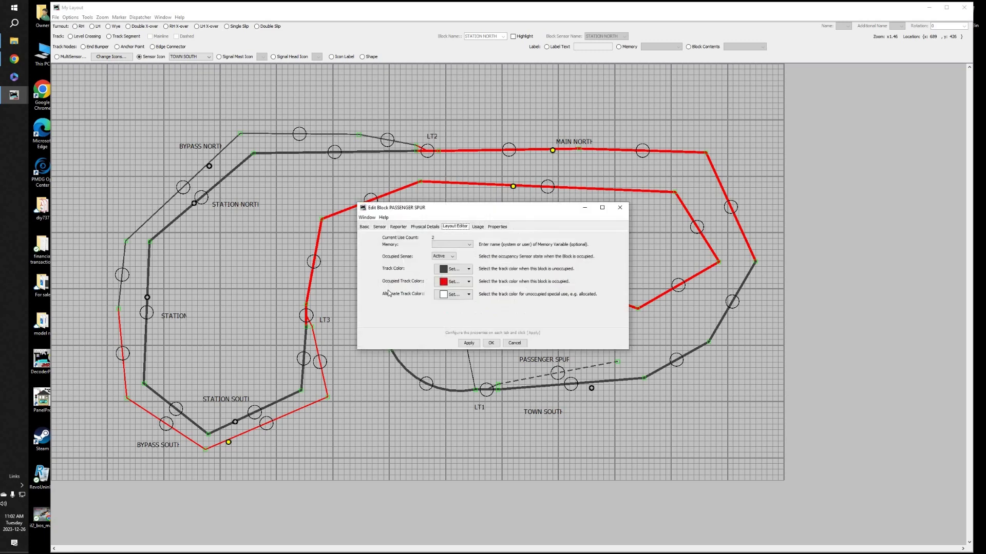
click(379, 226)
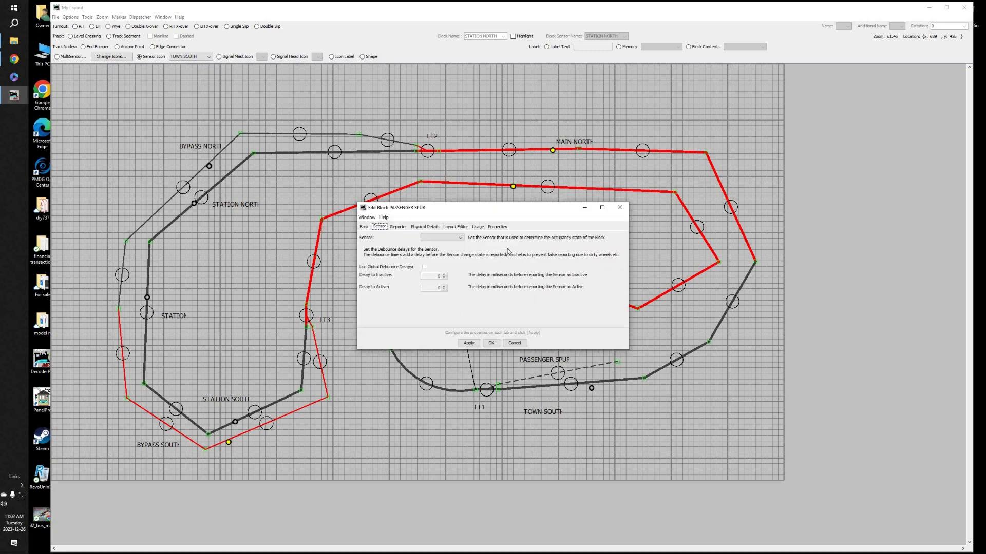
click(460, 238)
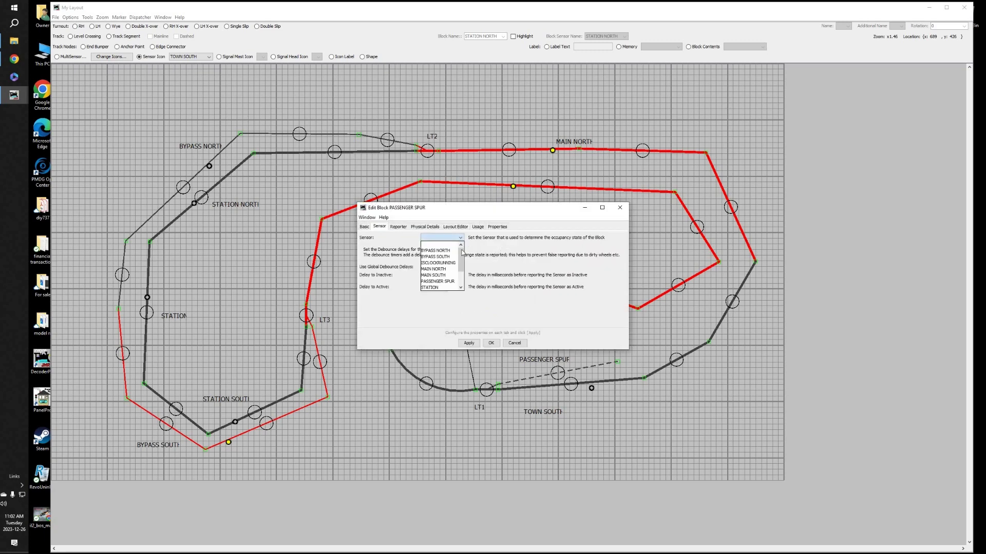
click(438, 282)
click(473, 344)
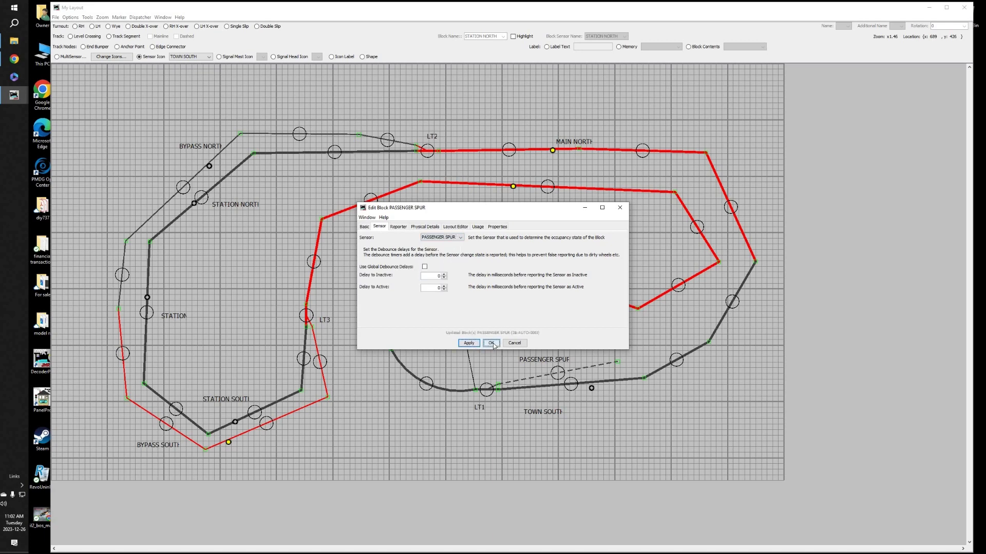
click(491, 342)
click(501, 314)
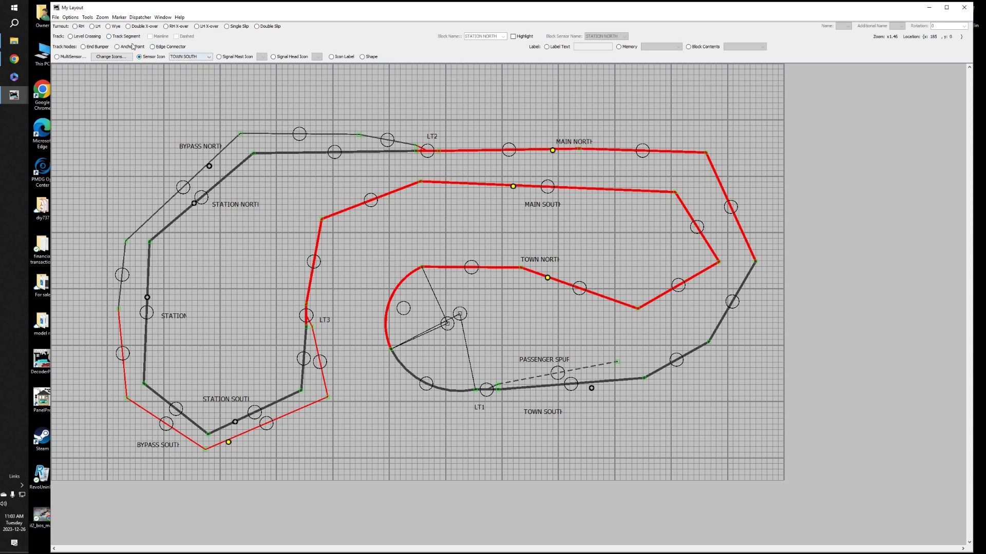
Step: Place a MAIN SOUTH sensor icon on the dashed passenger spur track and toggle it
click(209, 57)
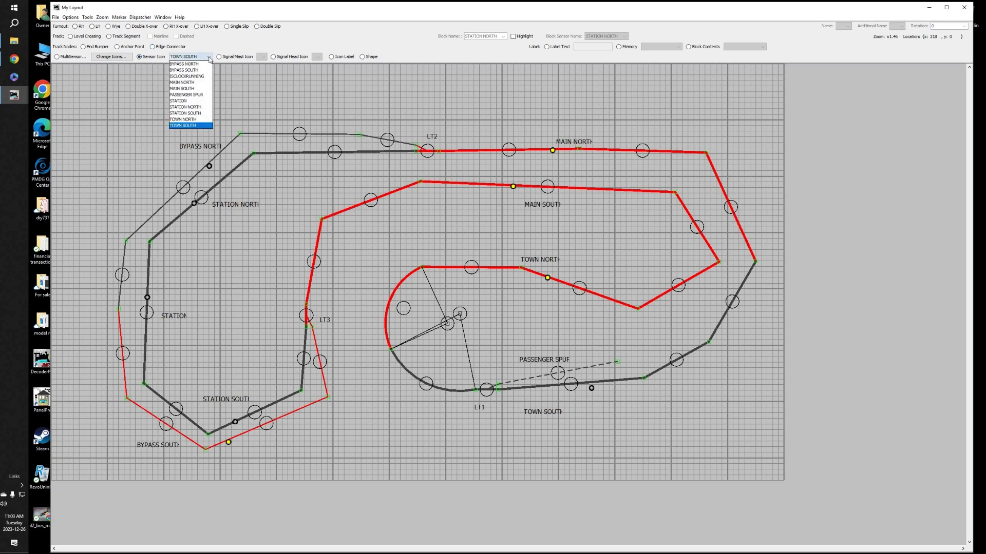
click(200, 91)
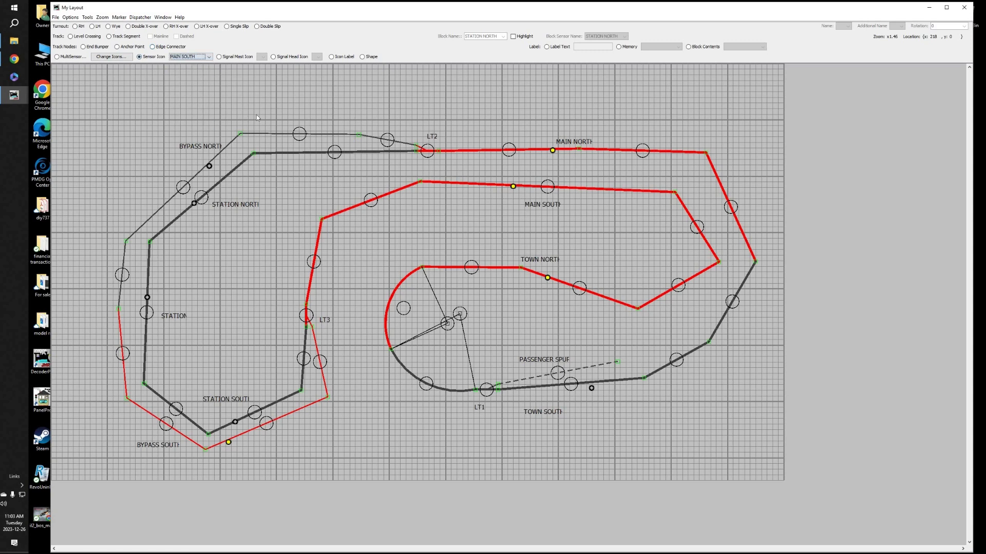
click(547, 377)
click(547, 378)
Step: Change the sensor of the new icon on the spur to PASSENGER SPUR, update the panel and test the icon
right_click(547, 378)
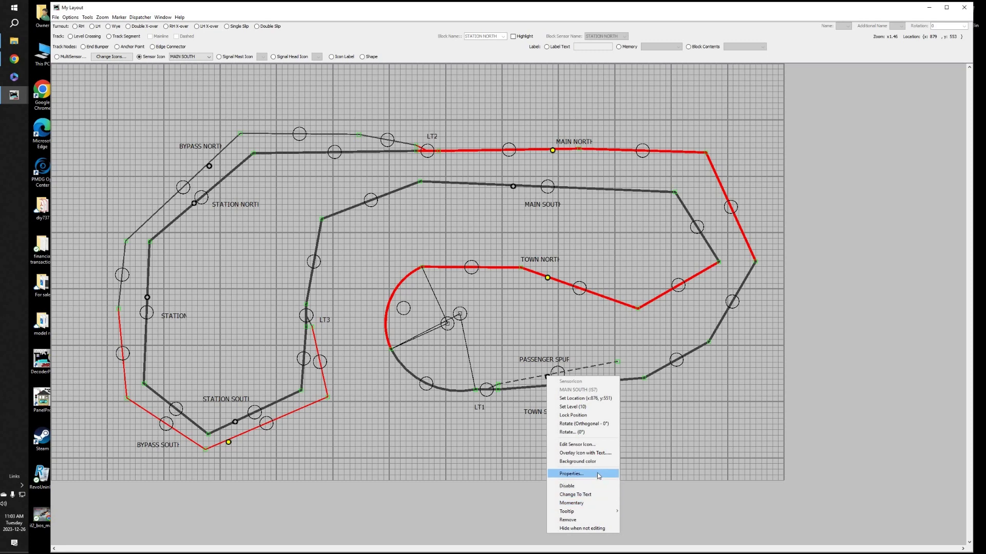
click(591, 444)
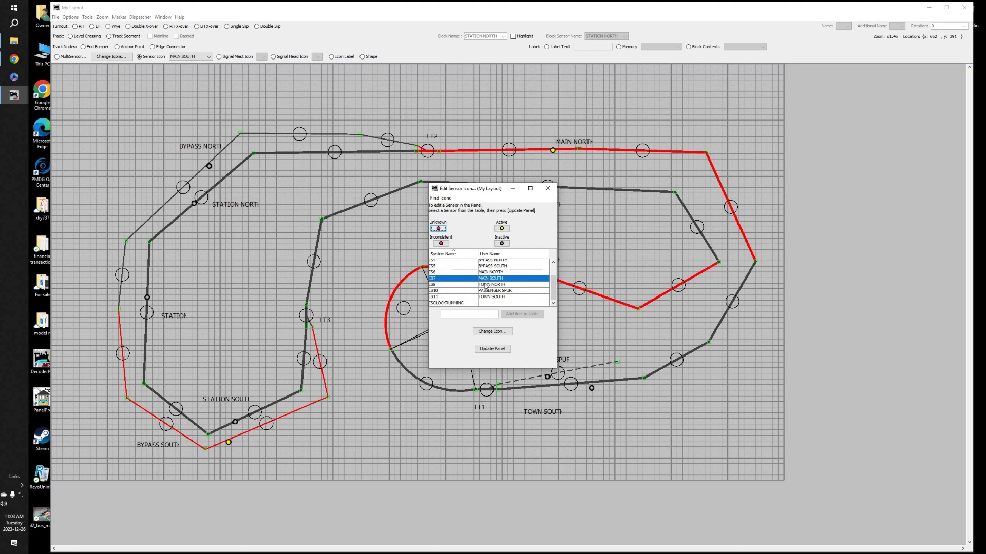
click(523, 292)
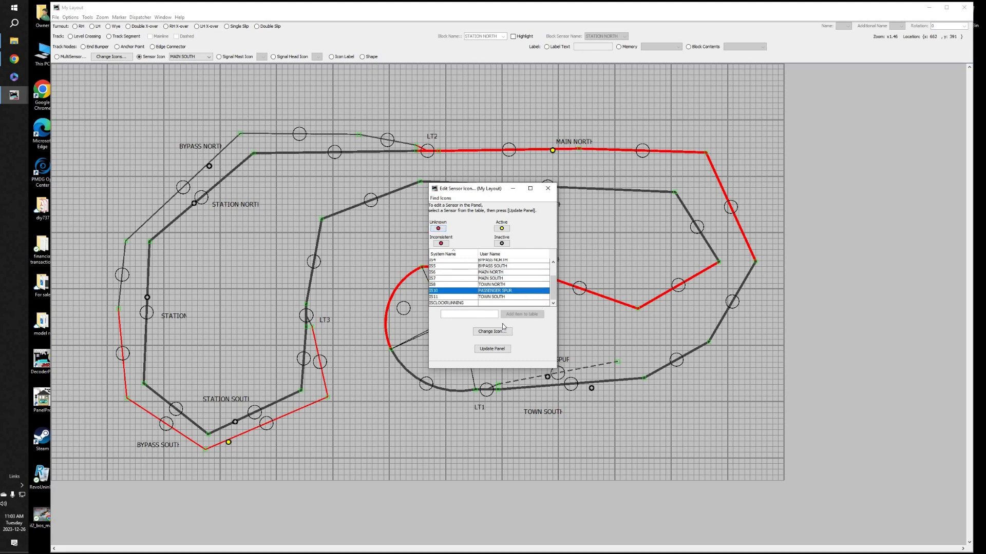
click(490, 349)
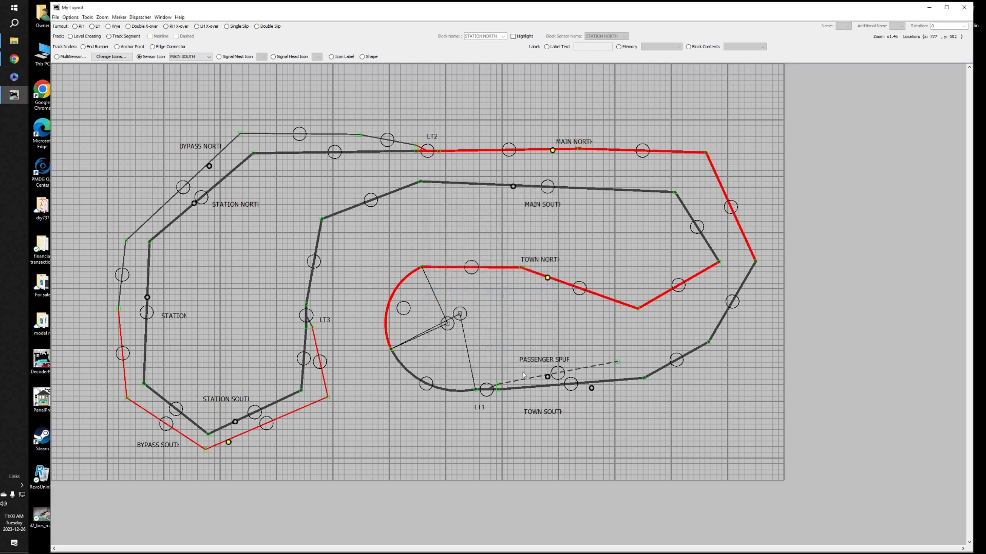
click(547, 378)
Step: Store the panels to WARRANT LAYOUT.xml, overwriting the existing file
click(71, 17)
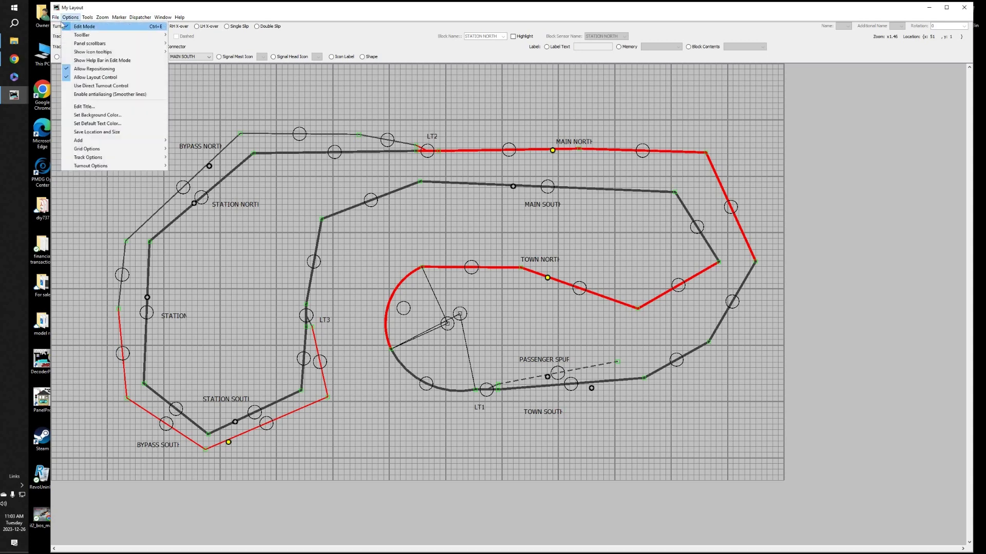
click(51, 17)
click(56, 17)
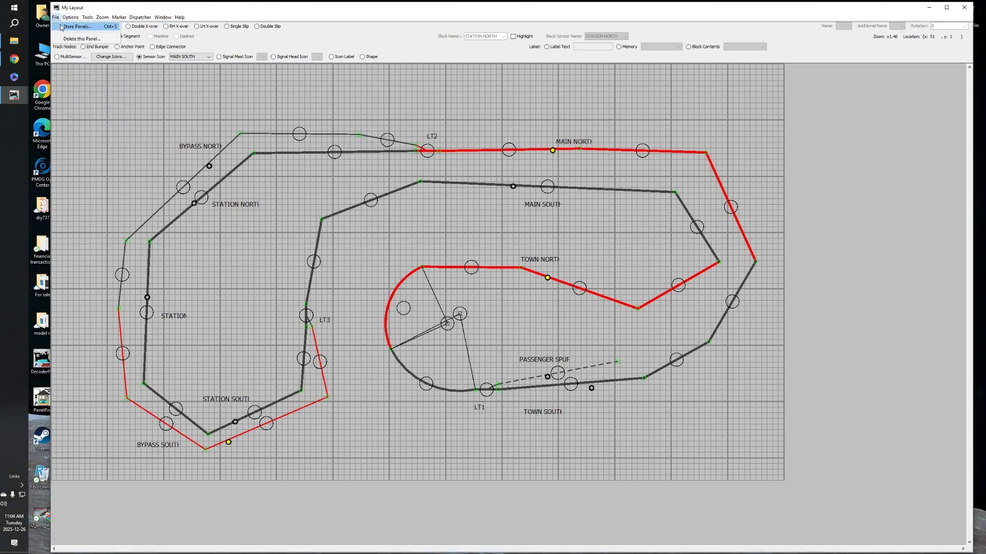
click(76, 26)
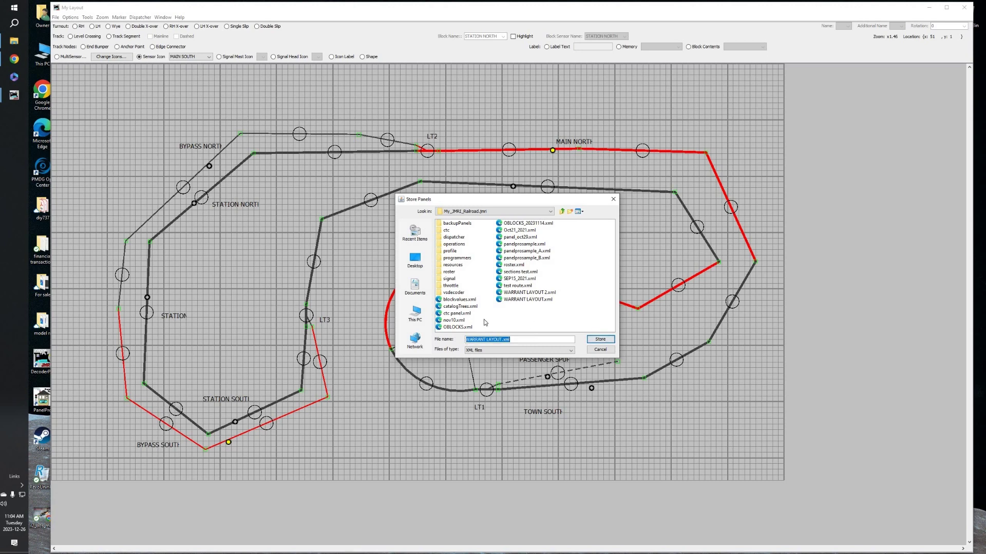
click(604, 340)
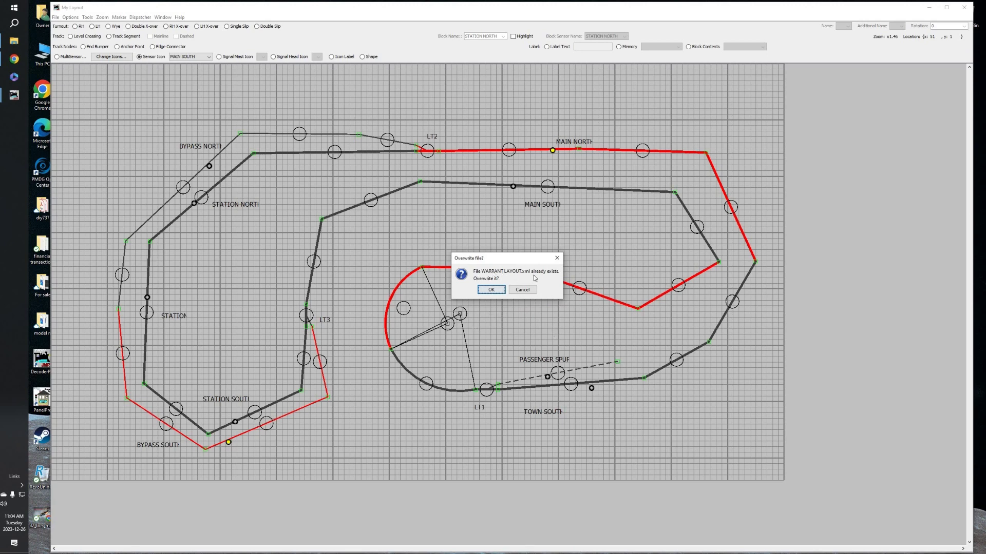
click(491, 290)
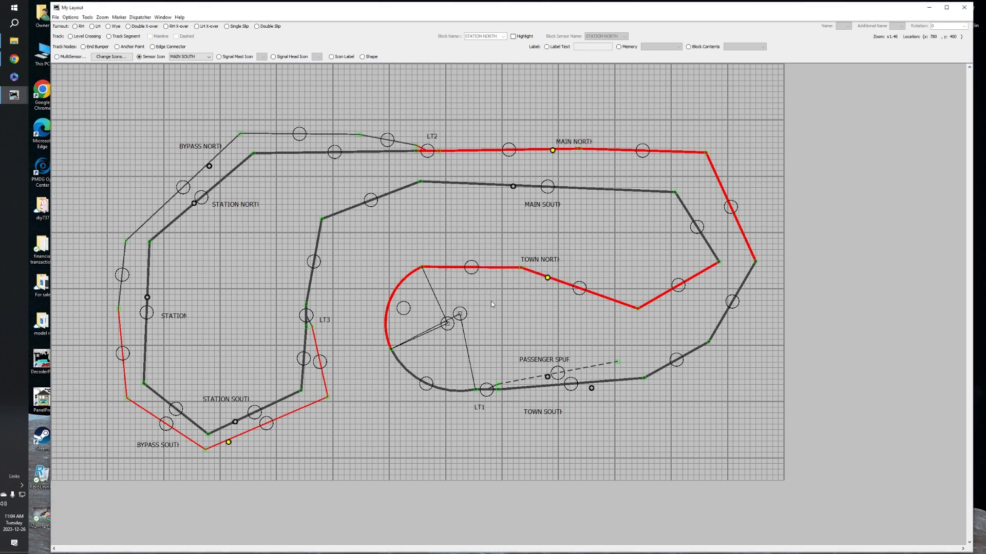